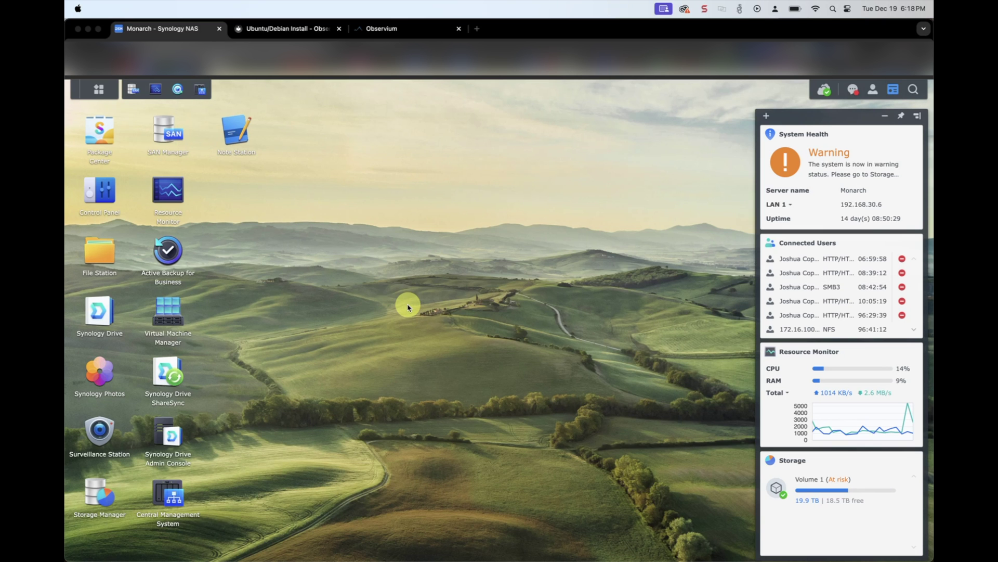
Step: Start a new Linux virtual machine in Virtual Machine Manager on the Monarch storage
left_click(169, 320)
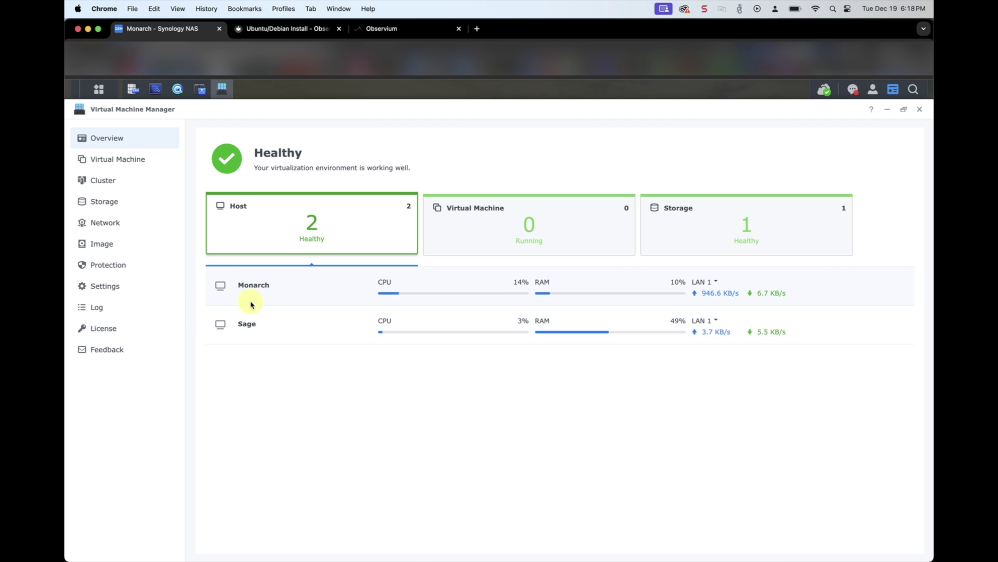
left_click(128, 169)
left_click(220, 138)
left_click(358, 316)
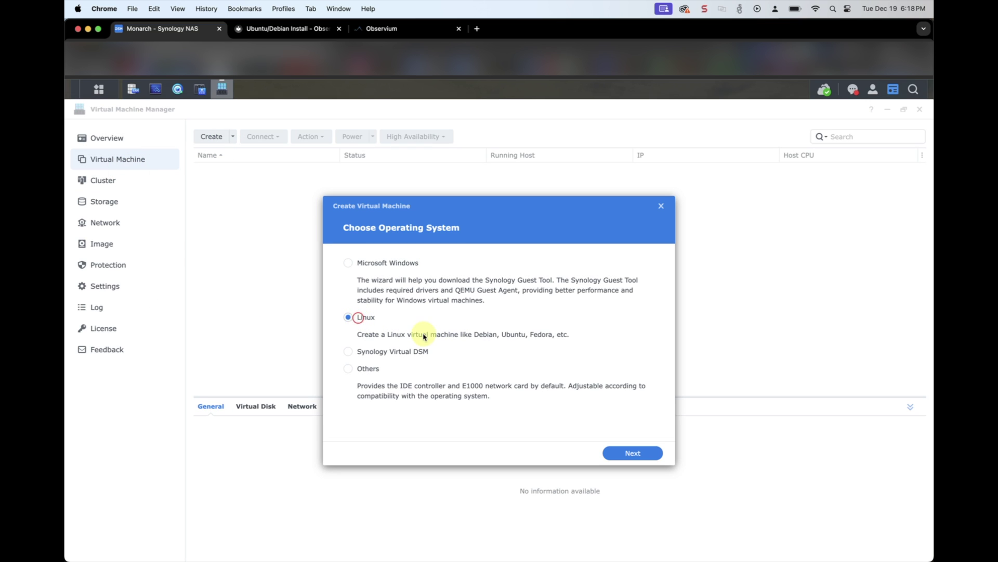
left_click(629, 451)
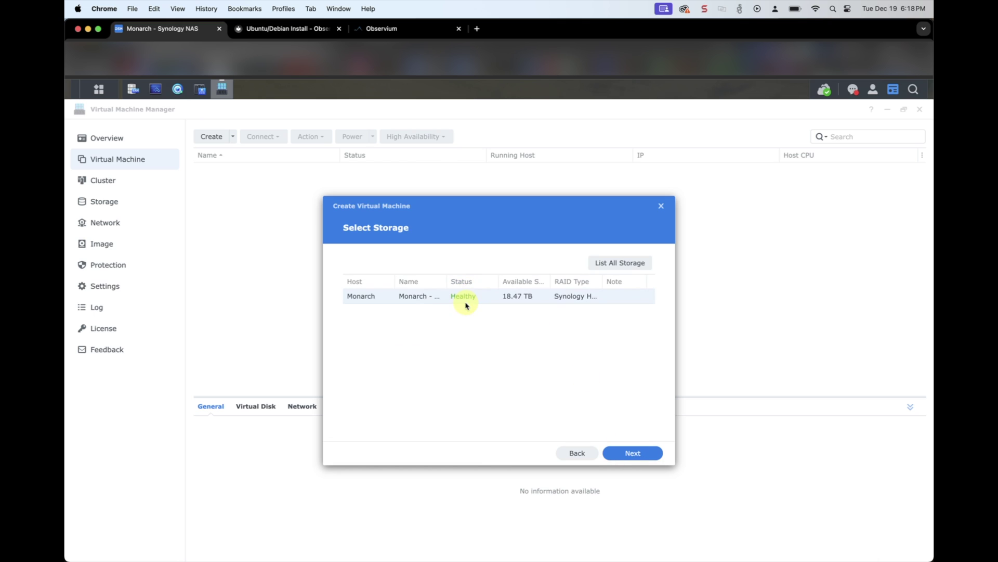
left_click(635, 453)
Step: Name the VM Observium-Test and give it 4 CPUs and 6 GB memory
left_click(504, 260)
type("Obser")
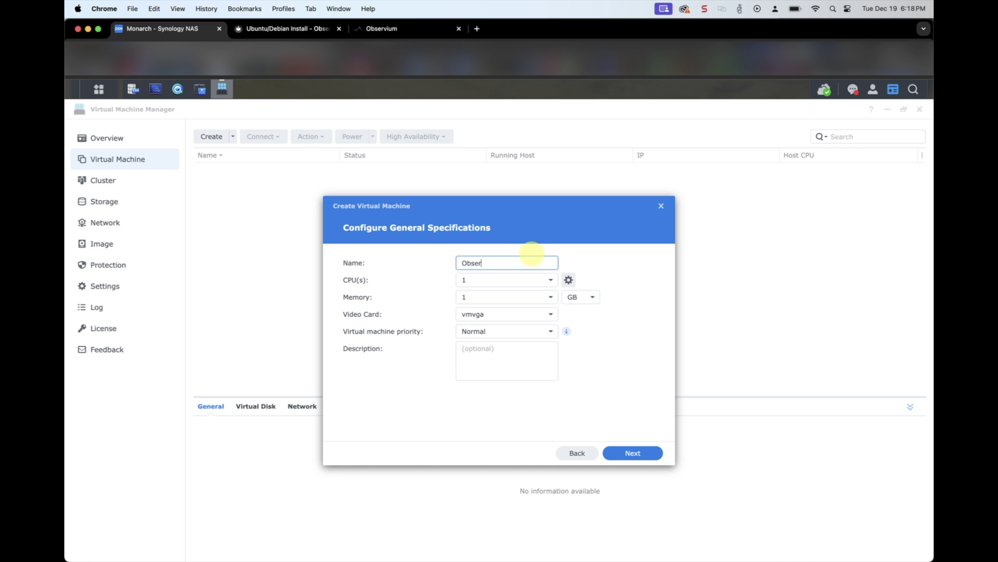
type("vium-Test")
key("Tab")
key("Tab")
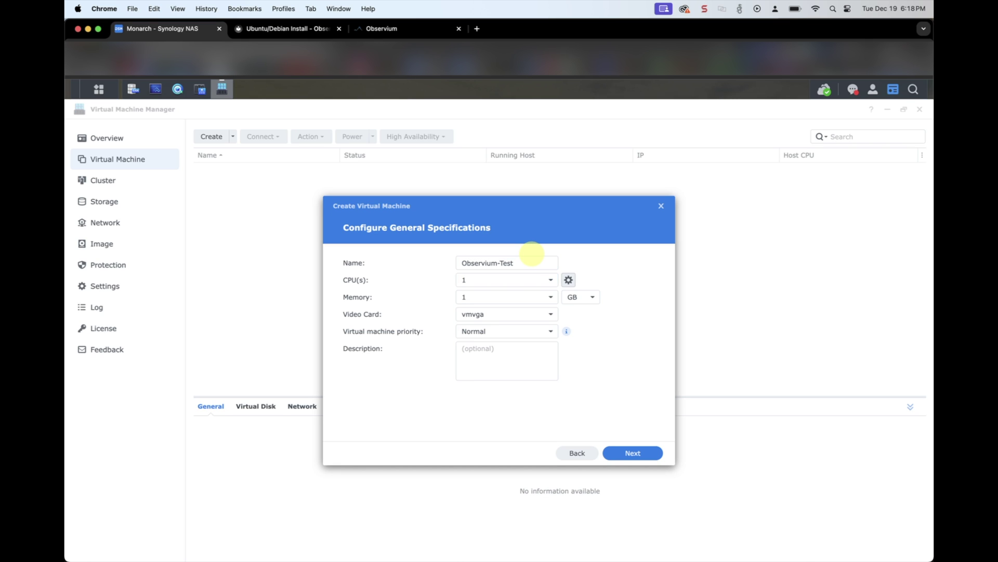
left_click(495, 279)
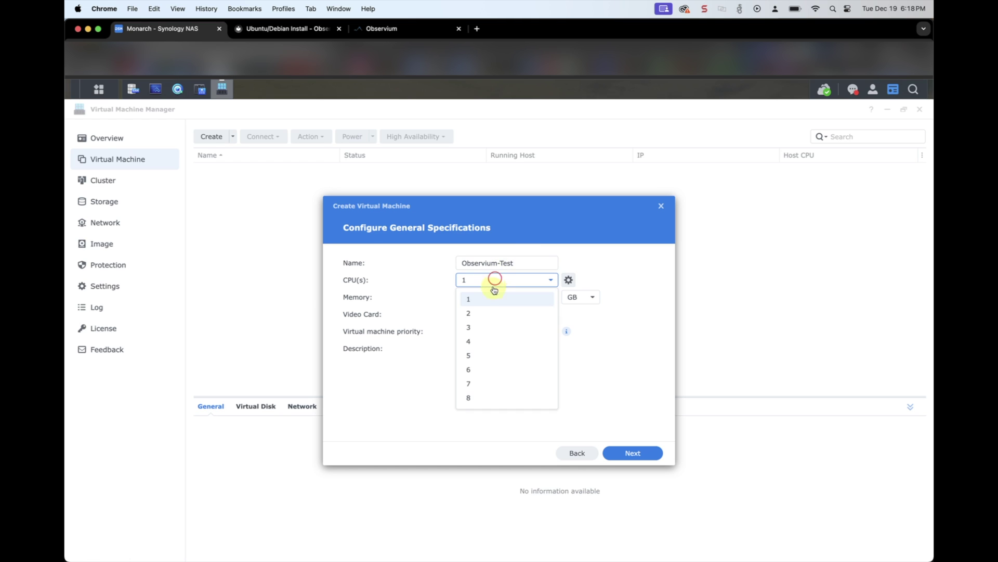
left_click(485, 341)
left_click(486, 295)
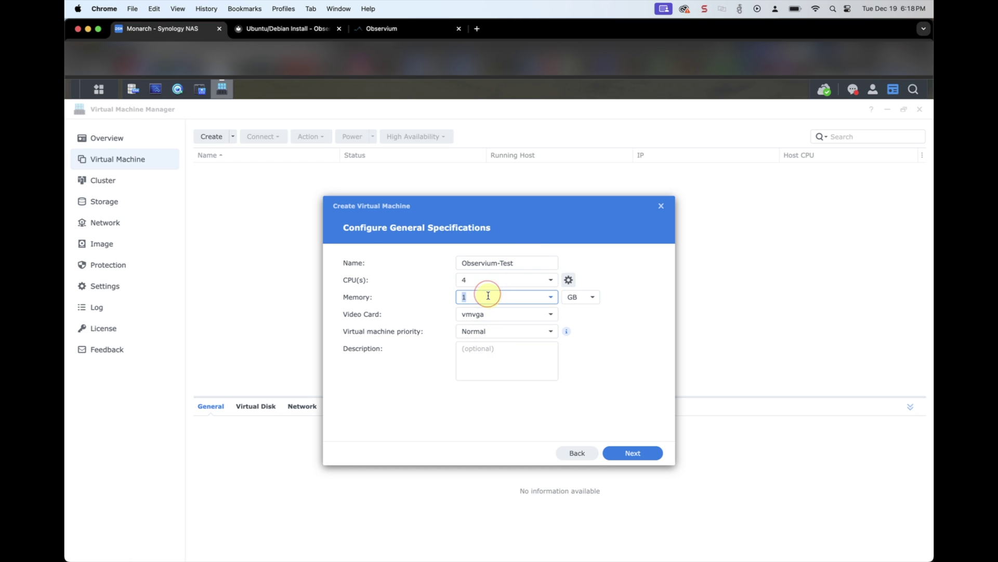
type("6")
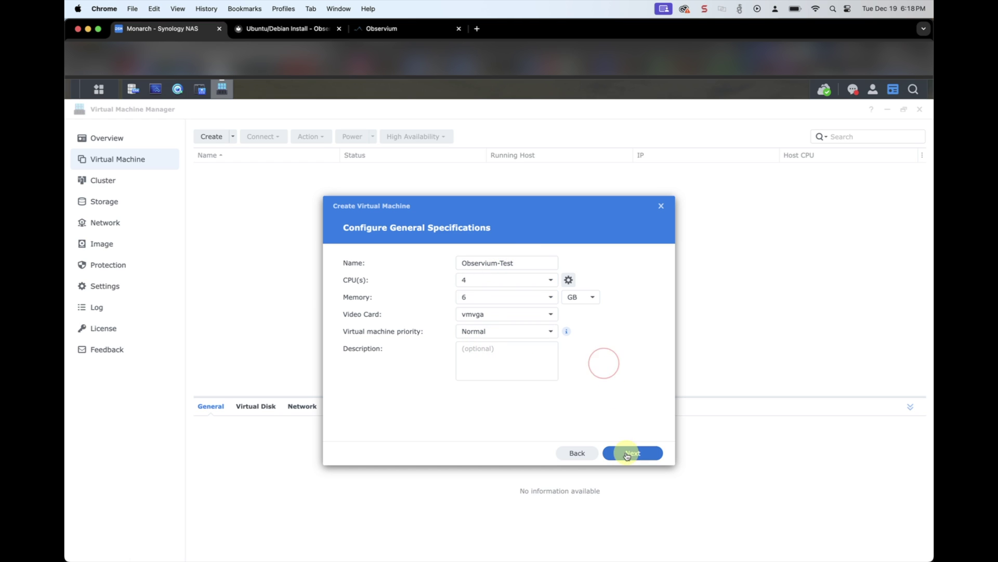
left_click(625, 452)
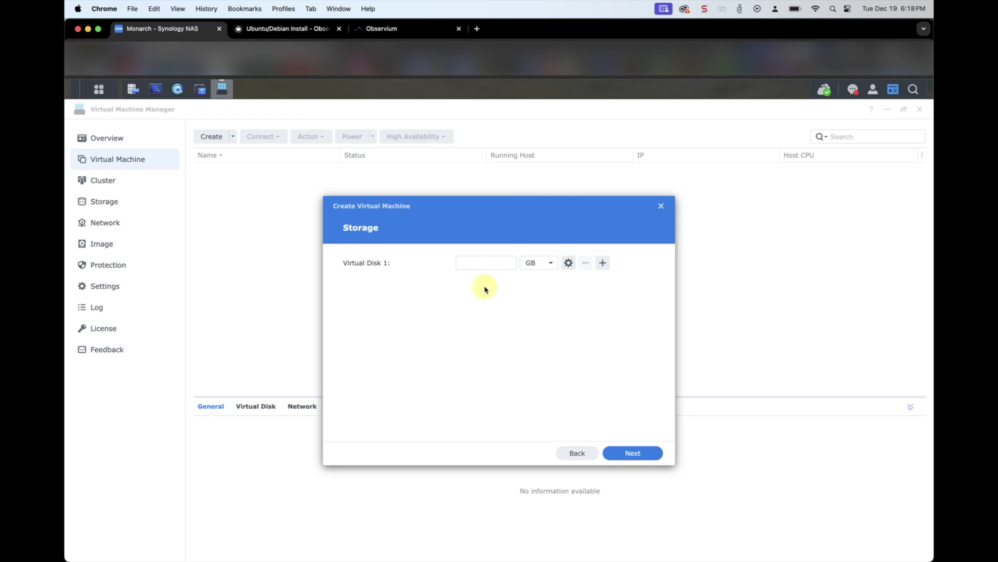
Step: Set the virtual disk to 120 GB and keep the default network settings
left_click(482, 268)
type("100")
left_click(630, 452)
left_click(634, 453)
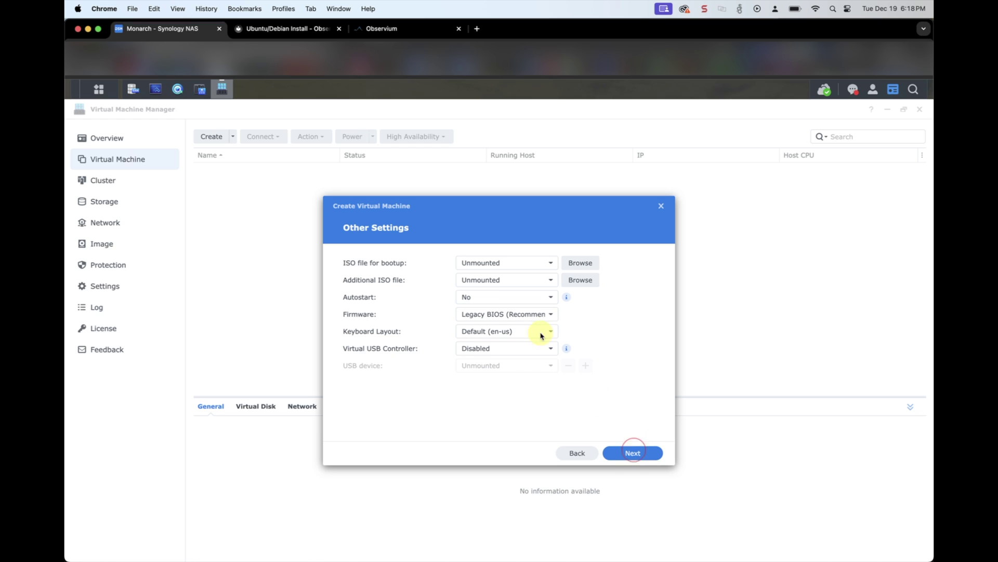
Step: Boot from the ubuntu-22.04.1-live-server-amd64 ISO, power on after creation, and create the VM
left_click(496, 263)
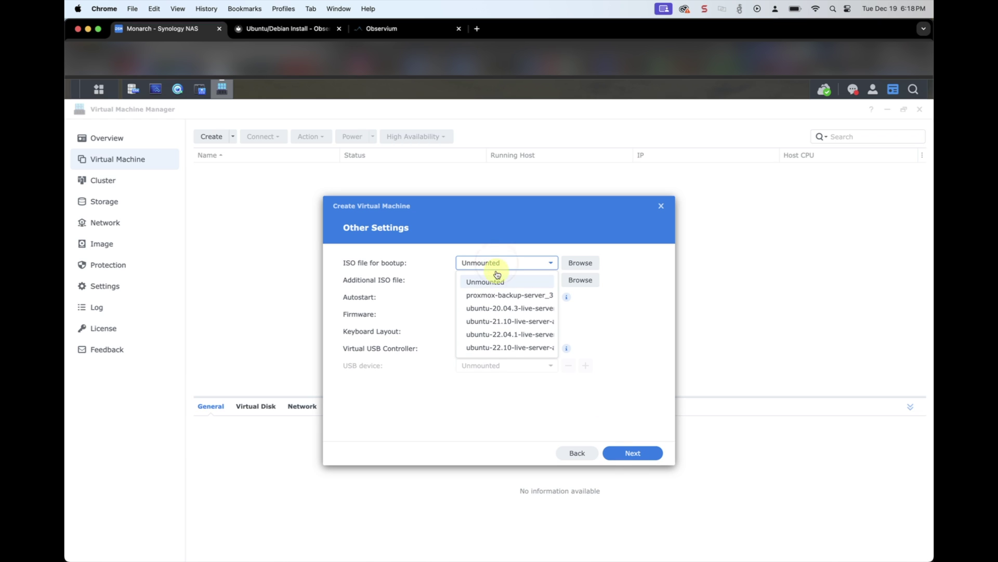
left_click(507, 336)
left_click(501, 300)
left_click(501, 300)
left_click(642, 453)
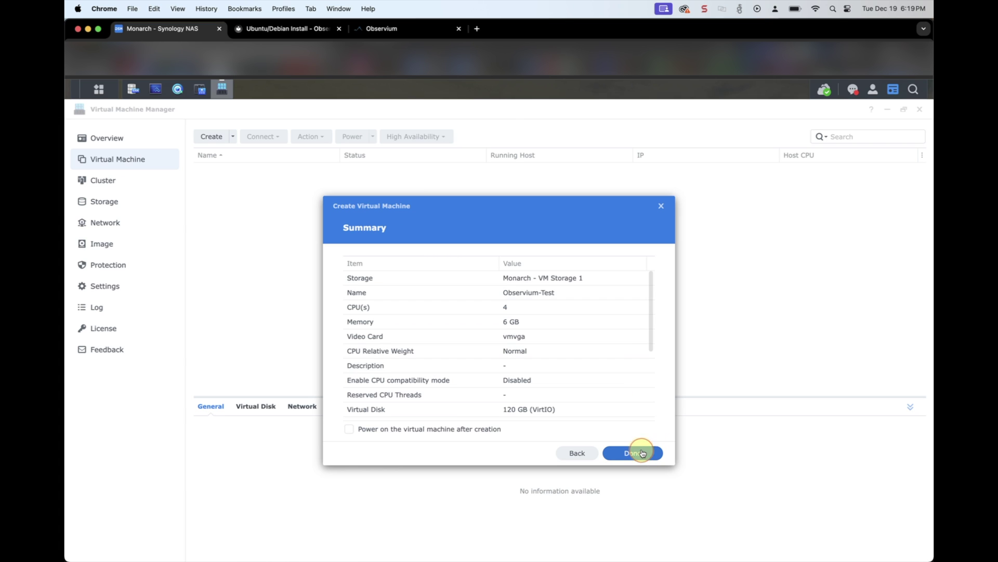
left_click(470, 429)
left_click(625, 454)
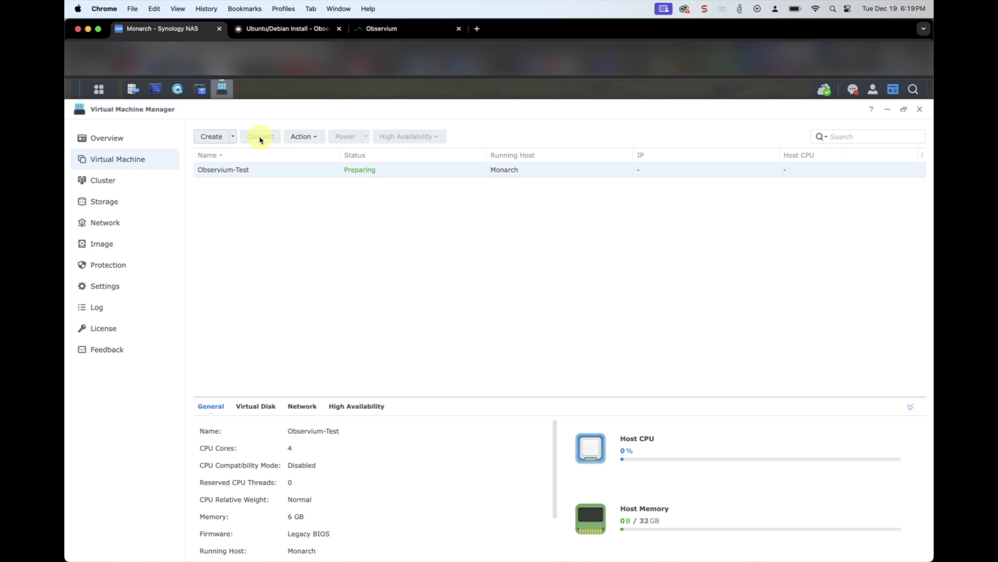
Step: Connect to the Observium-Test noVNC console and boot 'Try or Install Ubuntu Server'
left_click(260, 138)
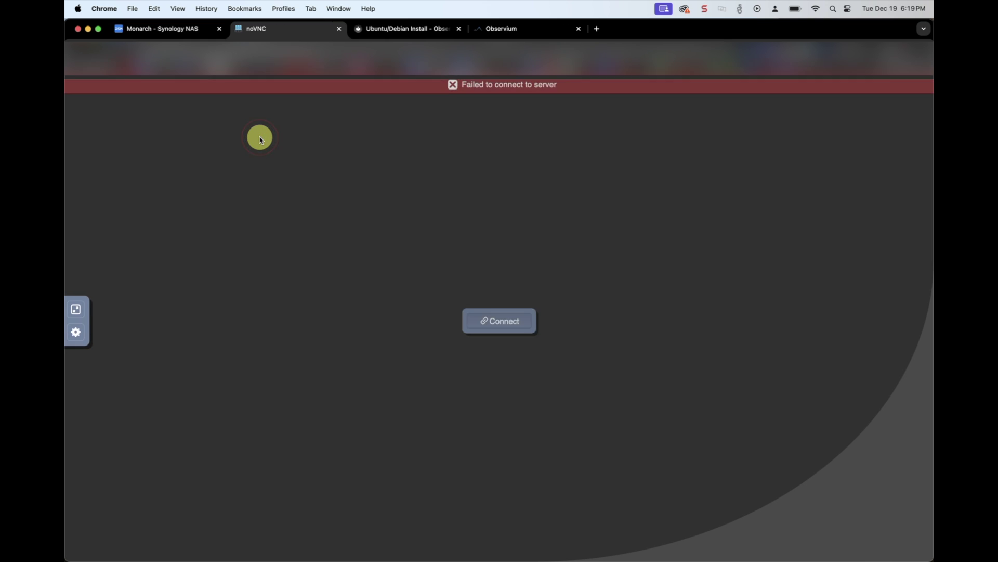
left_click(490, 326)
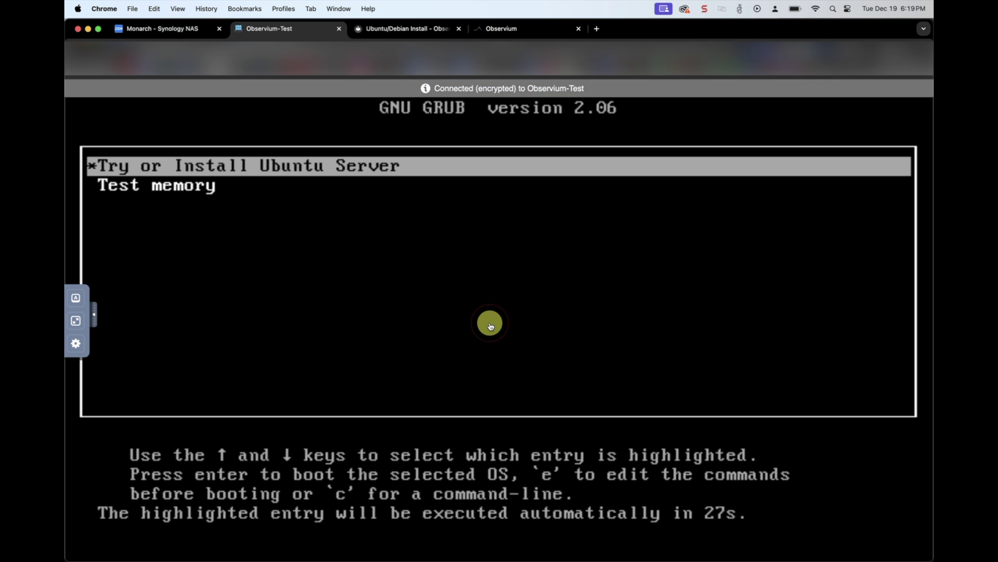
key("Return")
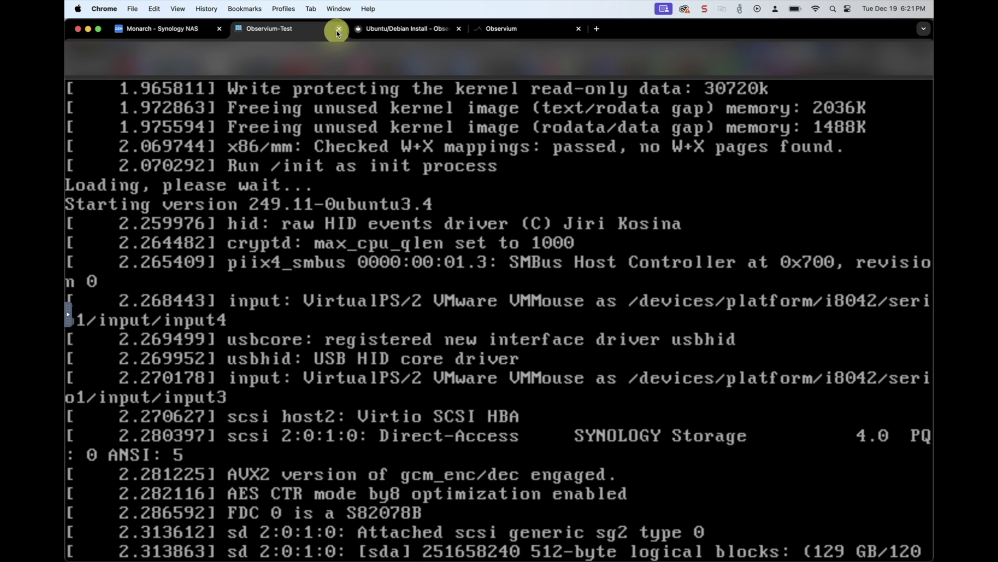
Step: Close the console and force shut down Observium-Test
left_click(339, 29)
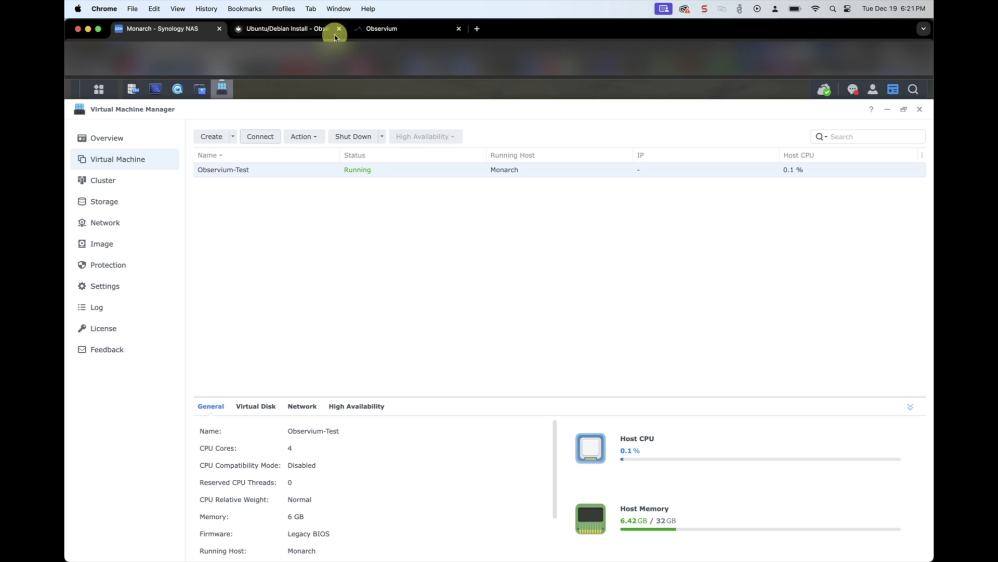
left_click(383, 137)
left_click(385, 182)
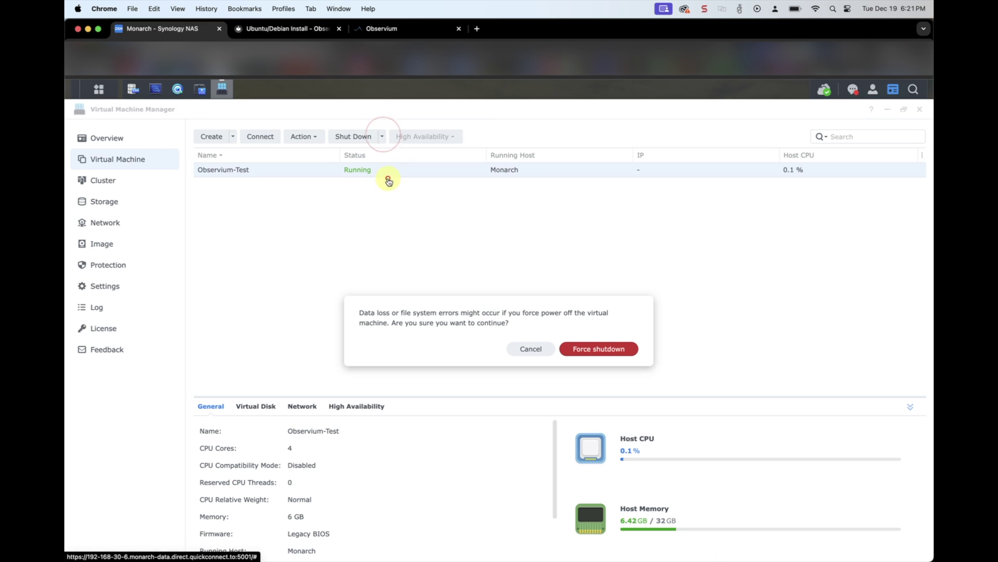
left_click(598, 359)
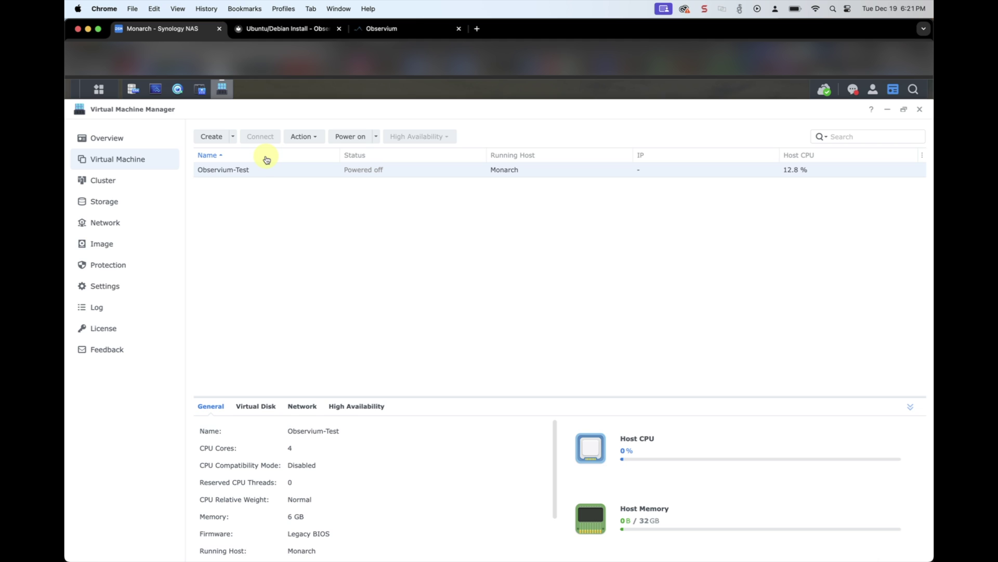
Step: Edit Observium-Test's settings to change the video card from vmvga to vga
left_click(317, 138)
left_click(315, 152)
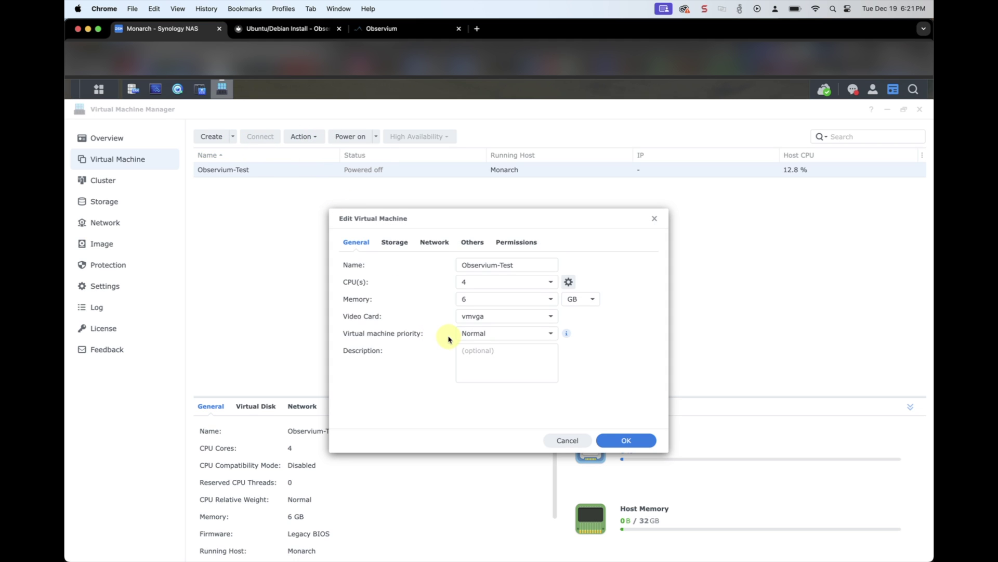
left_click(479, 317)
left_click(483, 351)
left_click(626, 437)
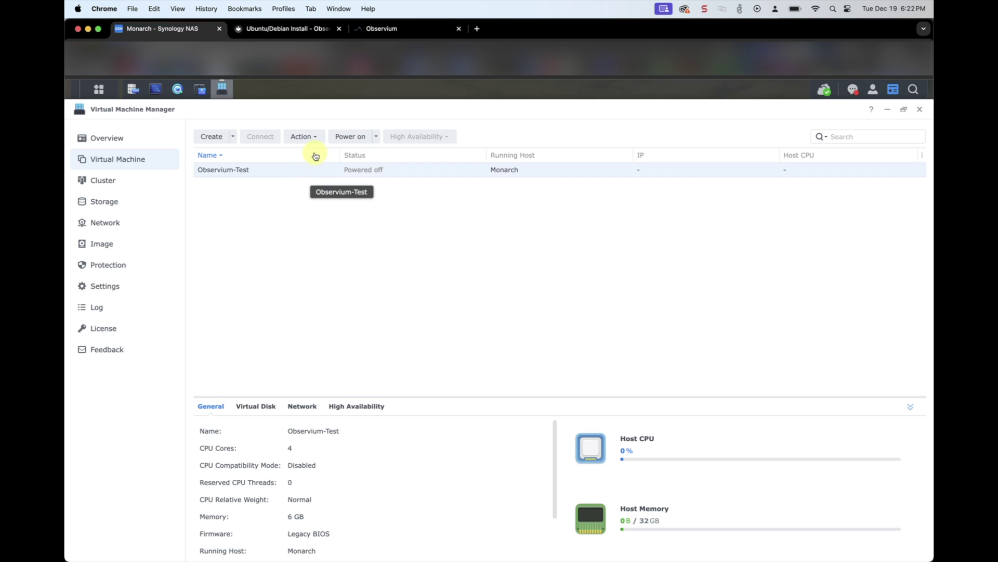
Step: Power on Observium-Test and connect to its console at the installer language screen
left_click(346, 137)
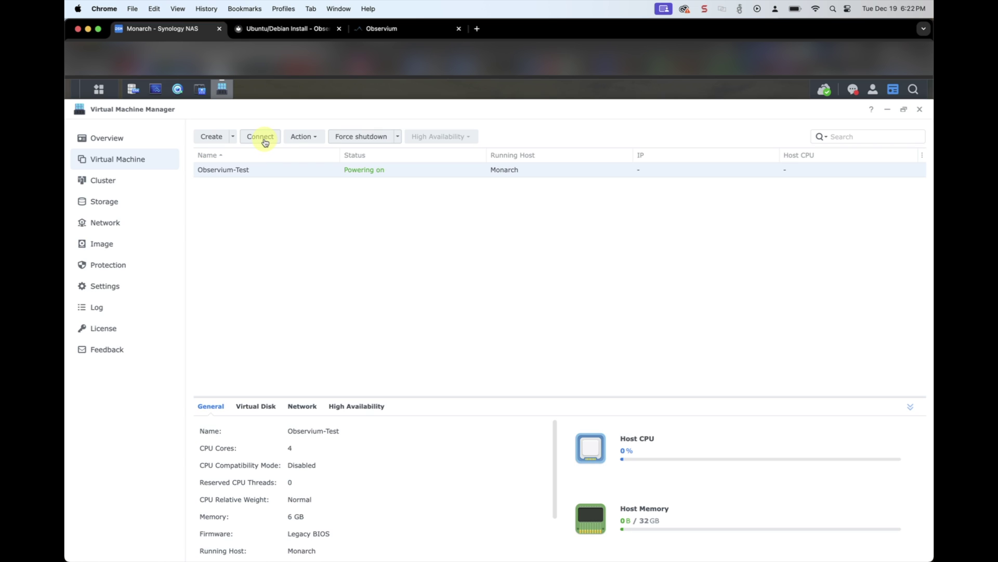
left_click(265, 142)
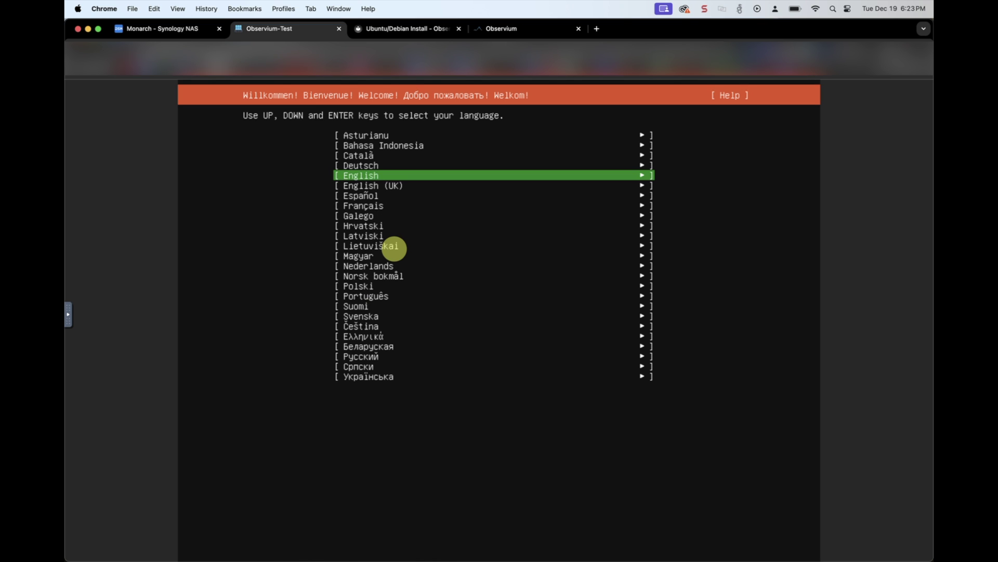
Step: Choose English, skip the installer update, and accept default keyboard, DHCP network, no proxy, default mirror
key("Return")
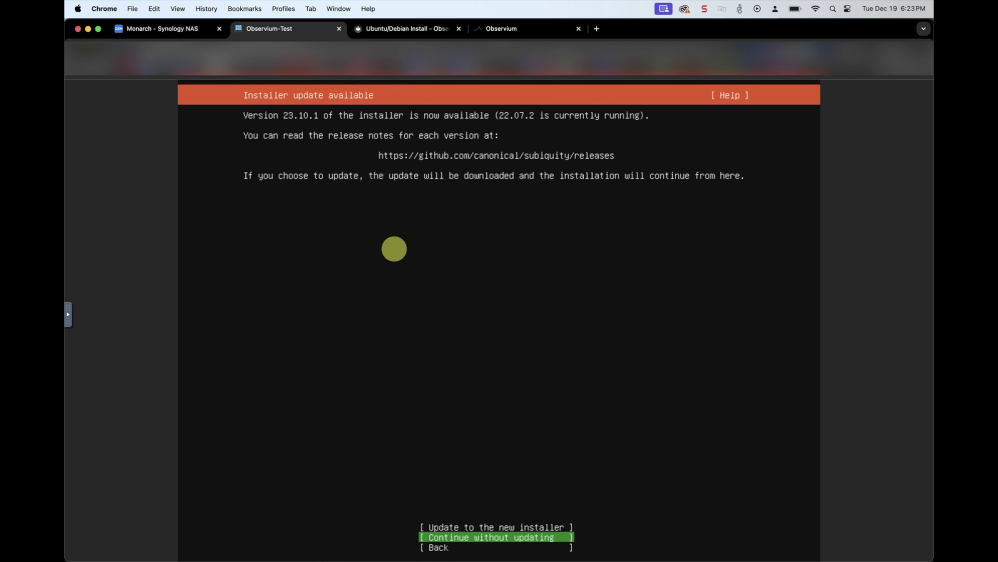
key("Return")
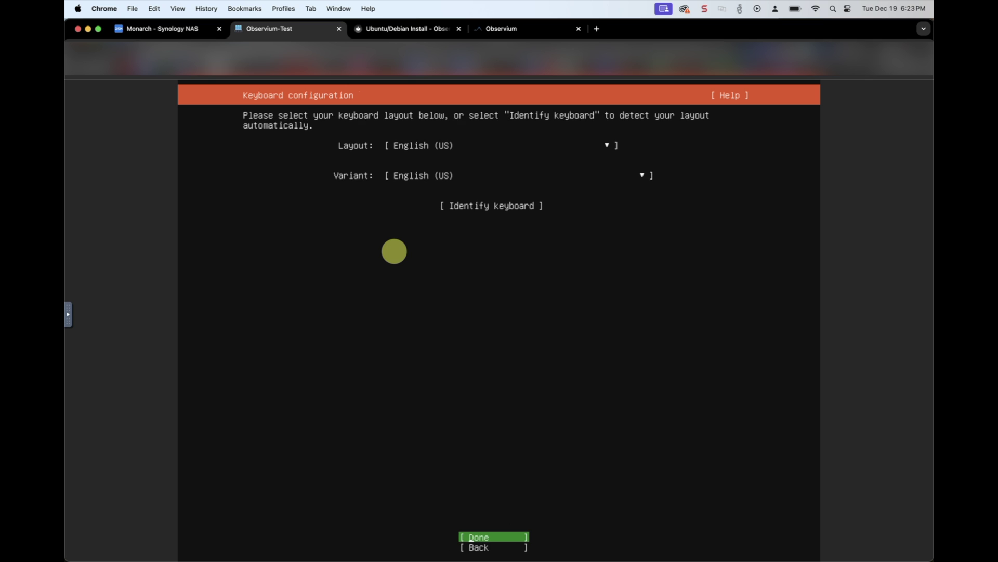
key("Return")
key("Return")
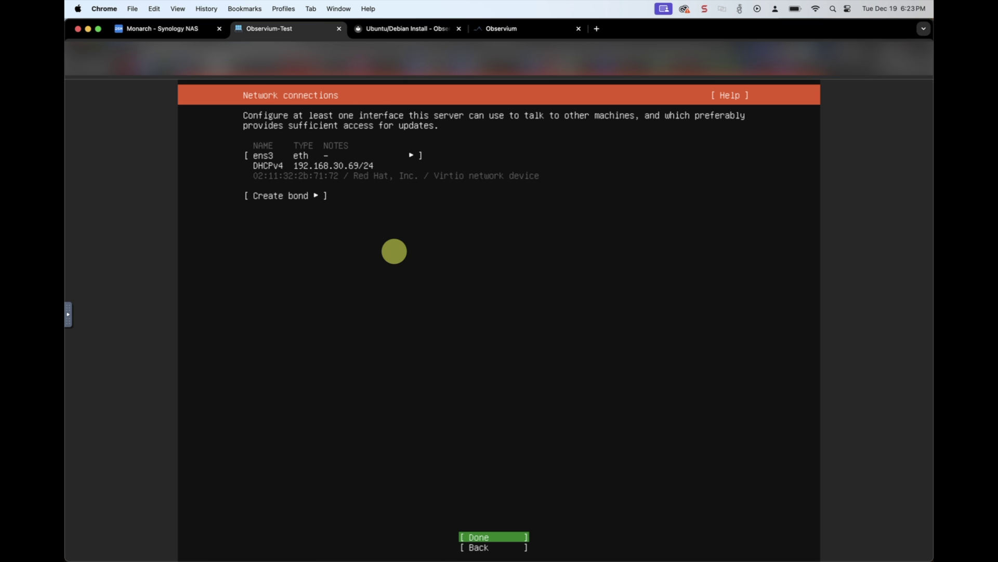
key("Tab")
key("Tab")
key("Tab")
key("Tab")
key("Tab")
key("Tab")
key("Tab")
key("Tab")
key("Tab")
key("Return")
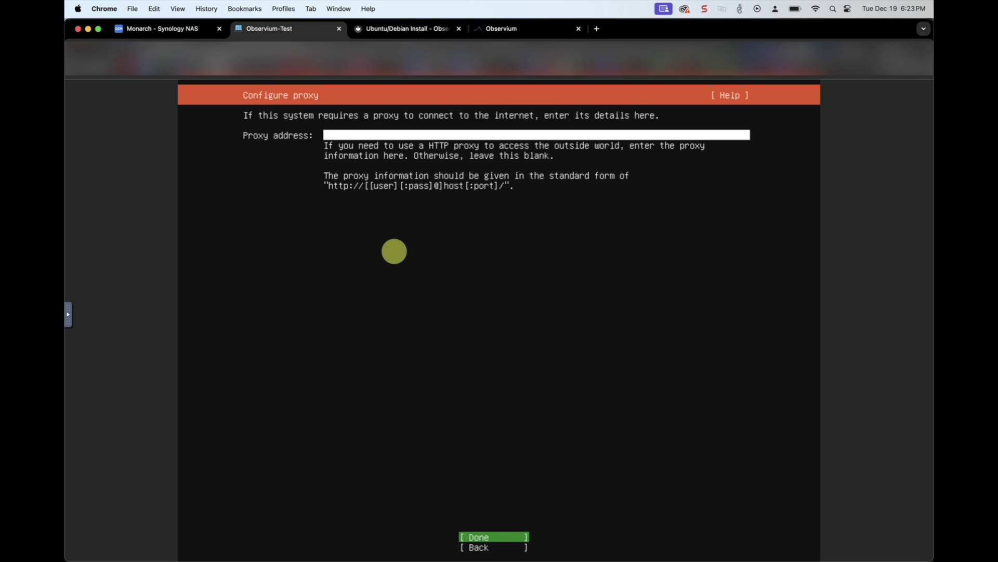
key("Return")
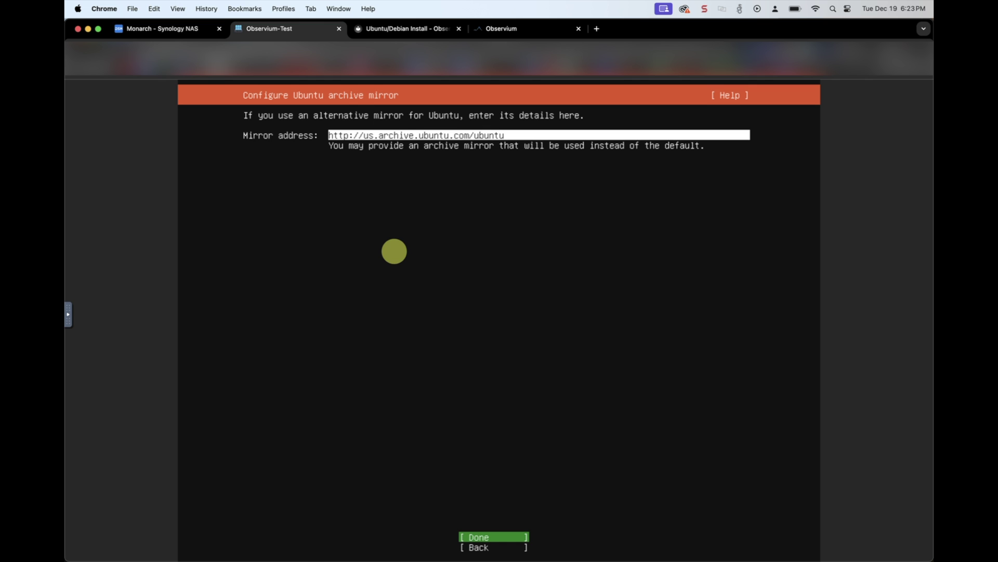
key("Return")
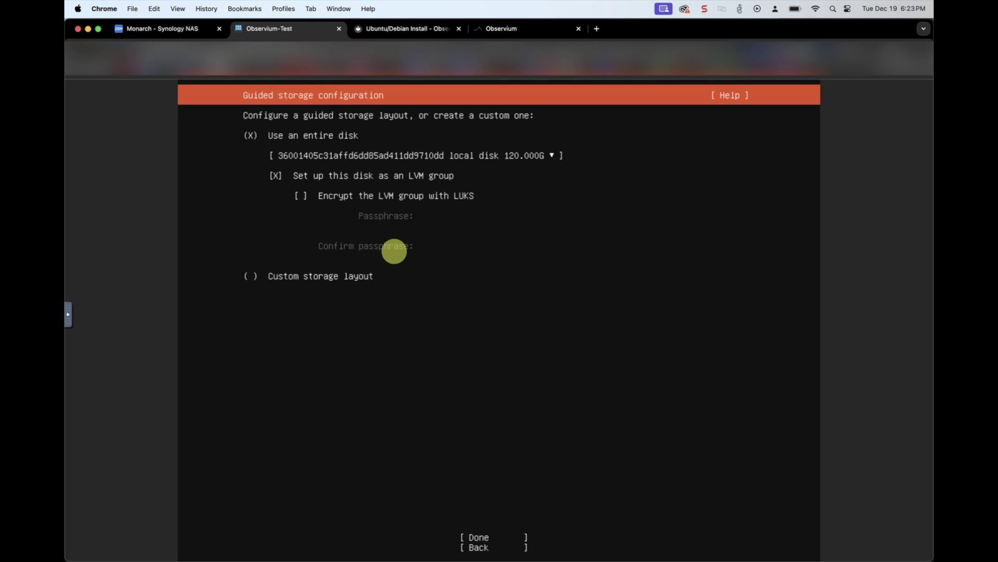
Step: Accept the guided whole-disk LVM storage layout and confirm its summary
key("Tab")
key("Return")
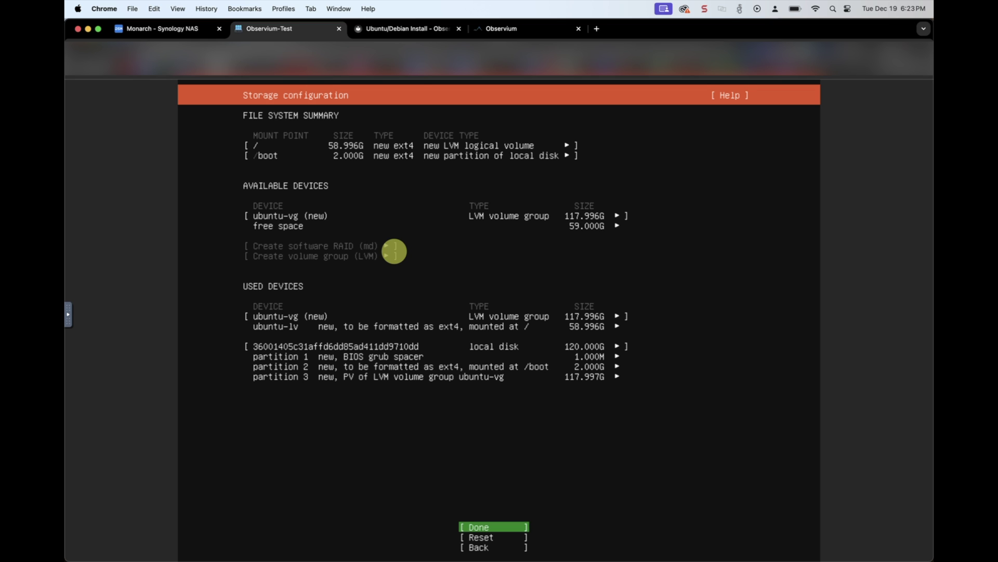
key("Return")
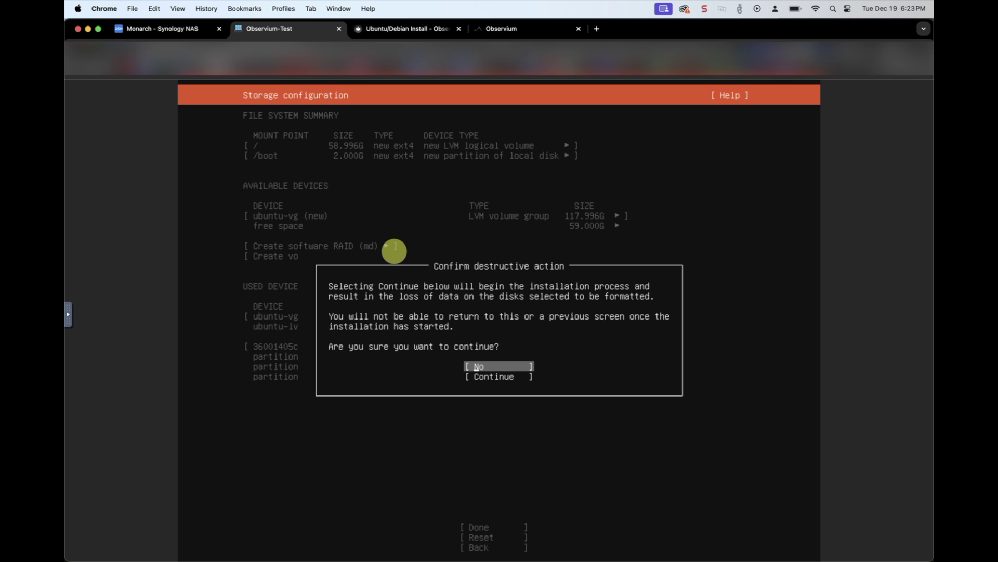
Step: Approve the disk wipe, then enter your name and server name observium-test
key("Down")
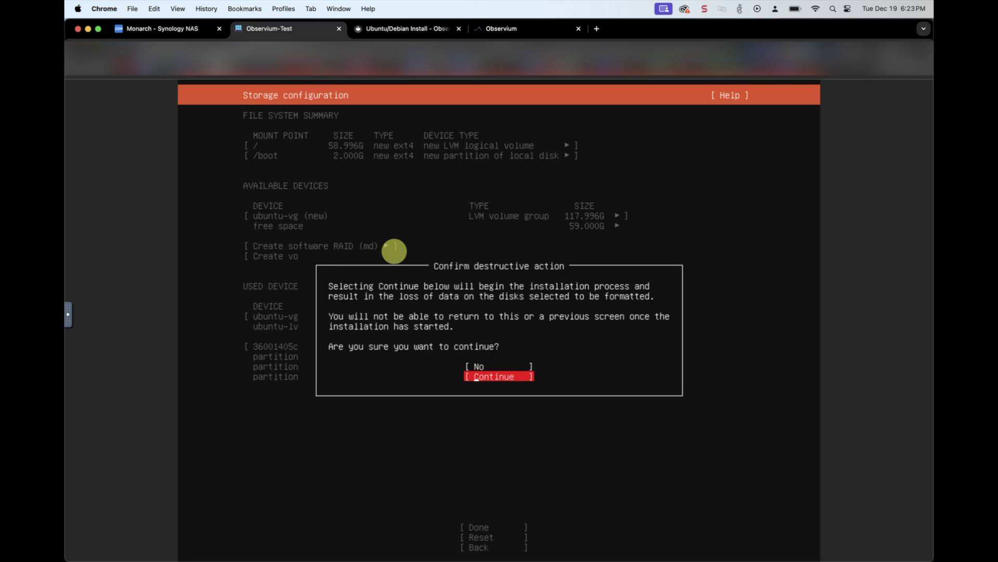
key("Return")
type("testuser")
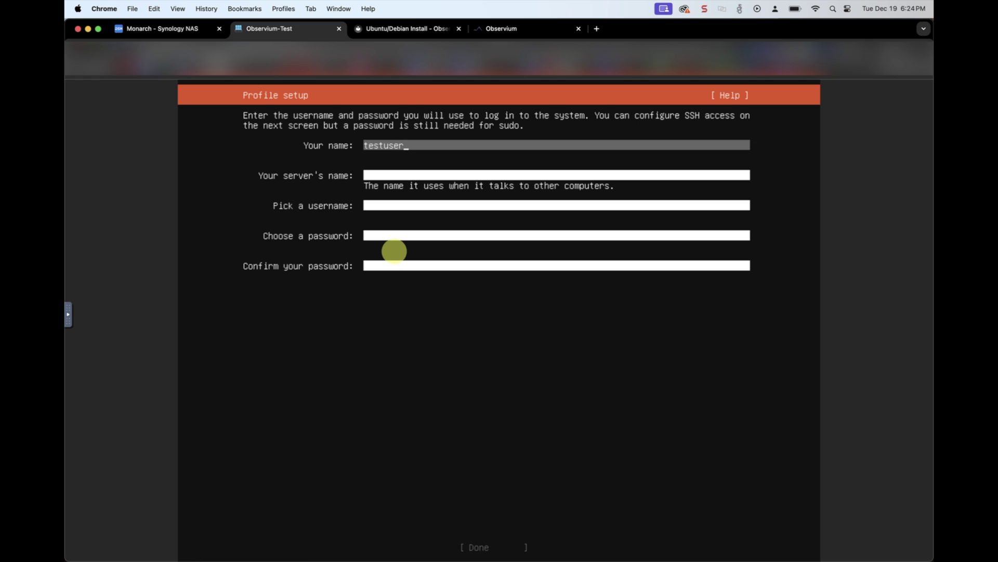
key("Tab")
type("ob")
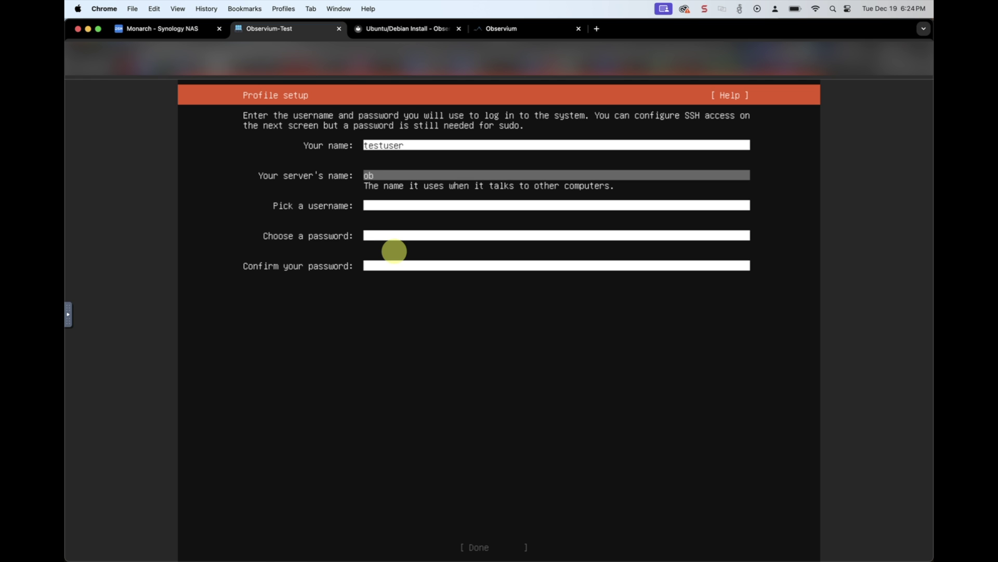
type("servium-test")
Step: Fill in the username, the account password and its confirmation
key("Tab")
key("Tab")
type("t")
key("BackSpace")
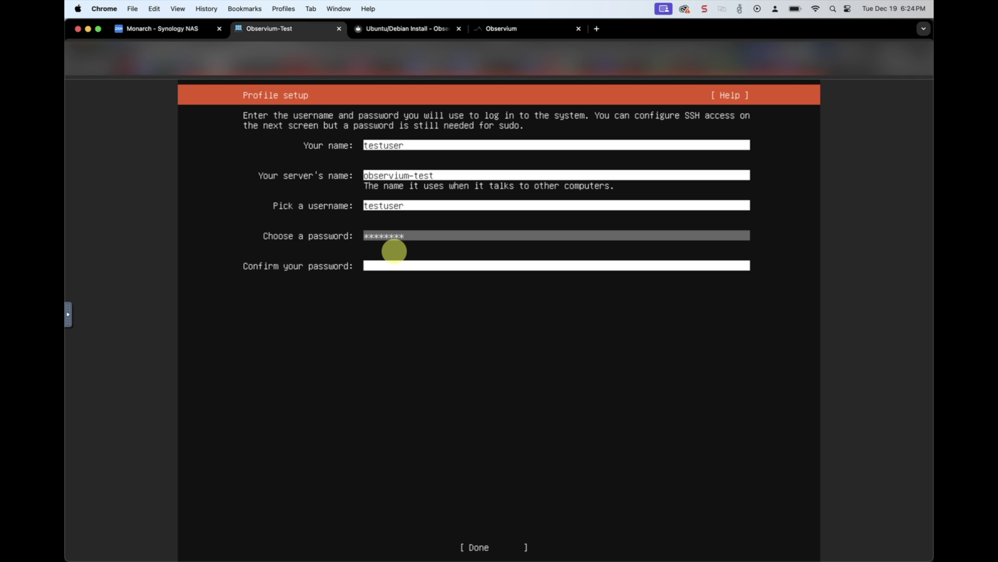
key("Tab")
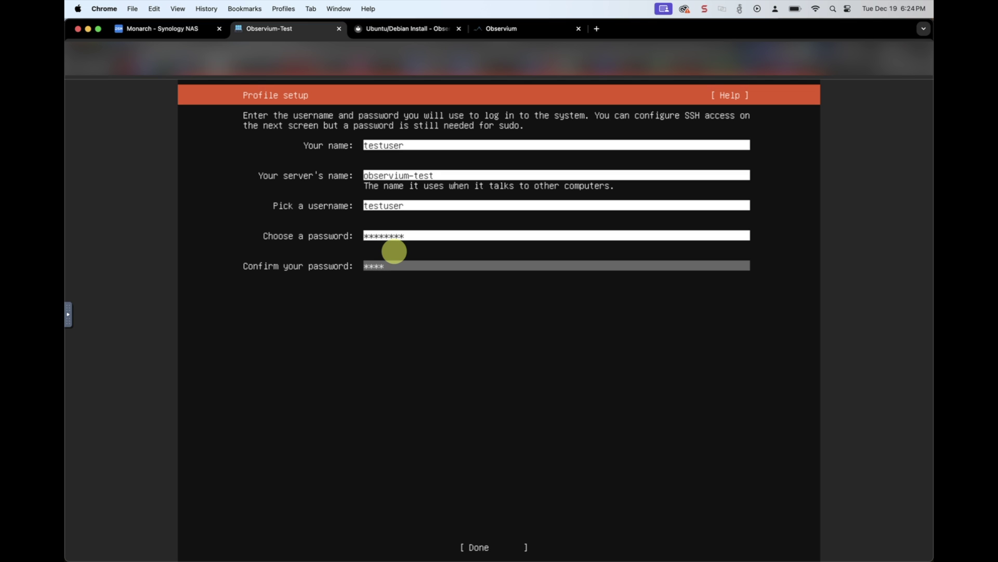
Step: Submit the profile, enable Install OpenSSH server, skip featured snaps and begin installation
key("Tab")
key("Return")
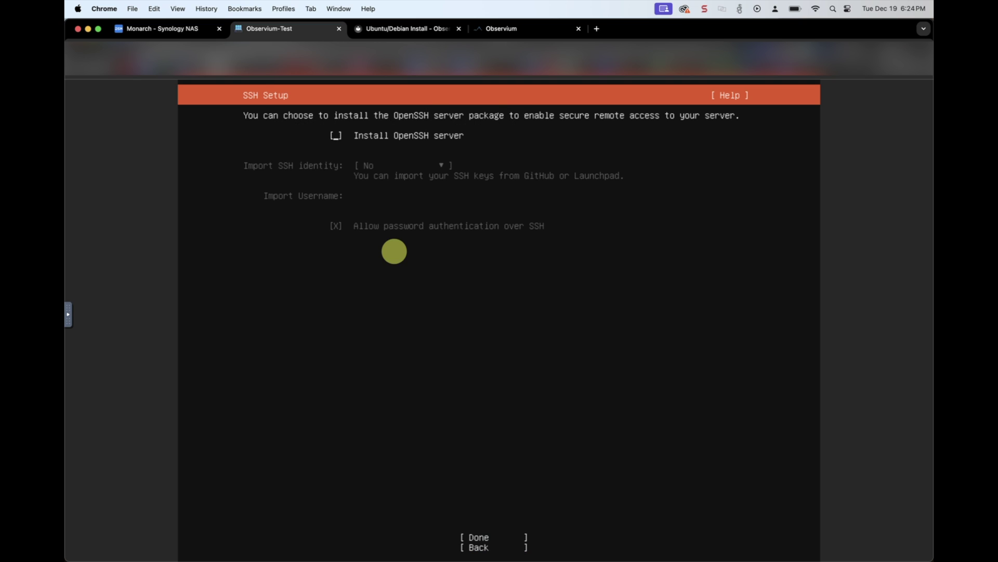
key("space")
key("Tab")
key("Tab")
key("Return")
key("Tab")
key("Return")
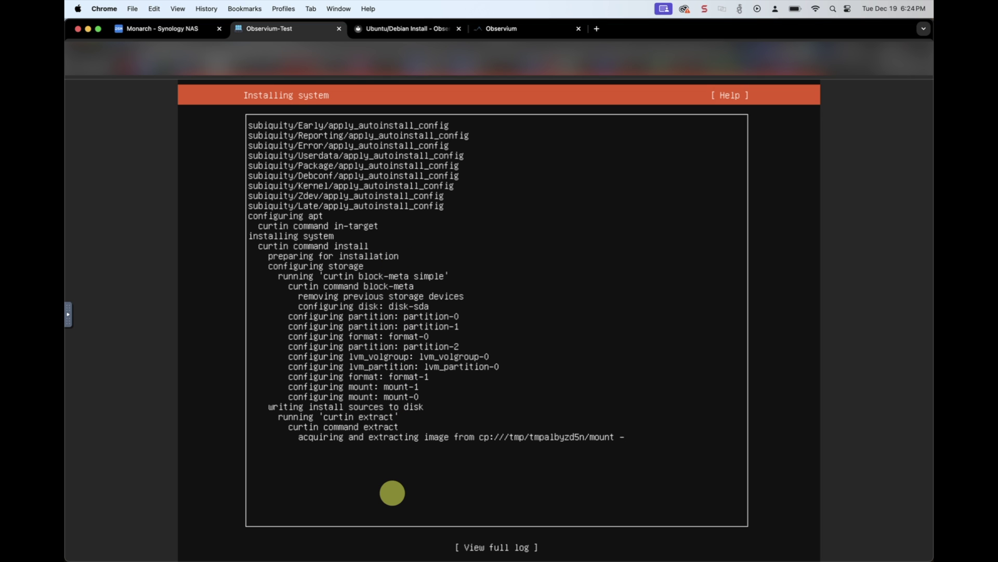
mouse_move(783, 557)
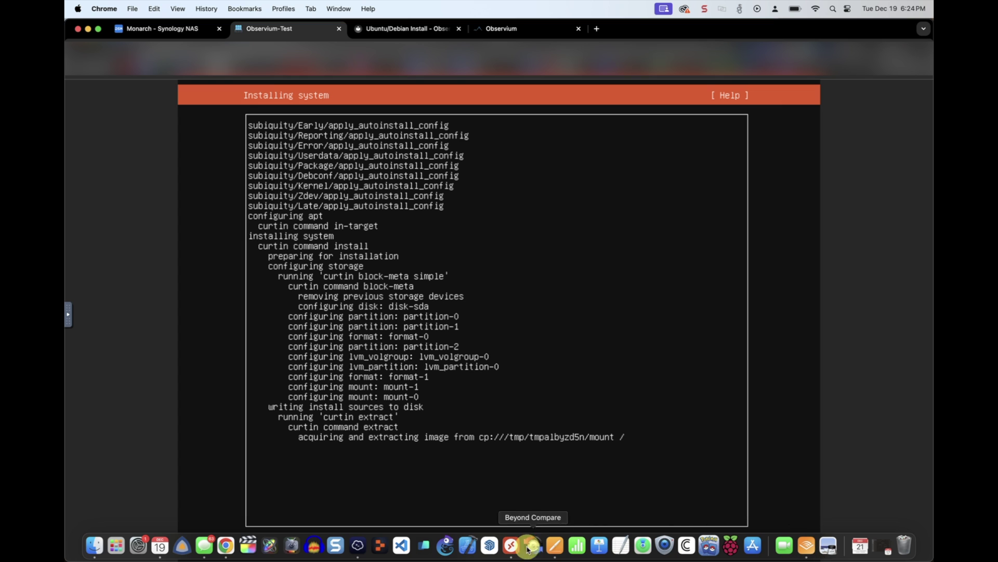
Step: Change the Observium-Test host address in Termius to 192.168.30.69
left_click(363, 545)
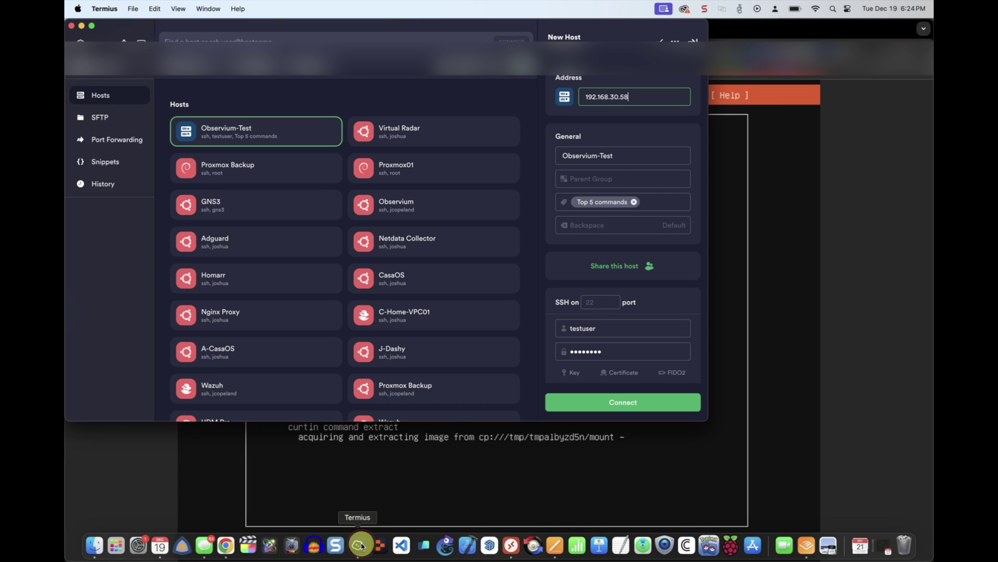
key("BackSpace")
key("BackSpace")
type("69")
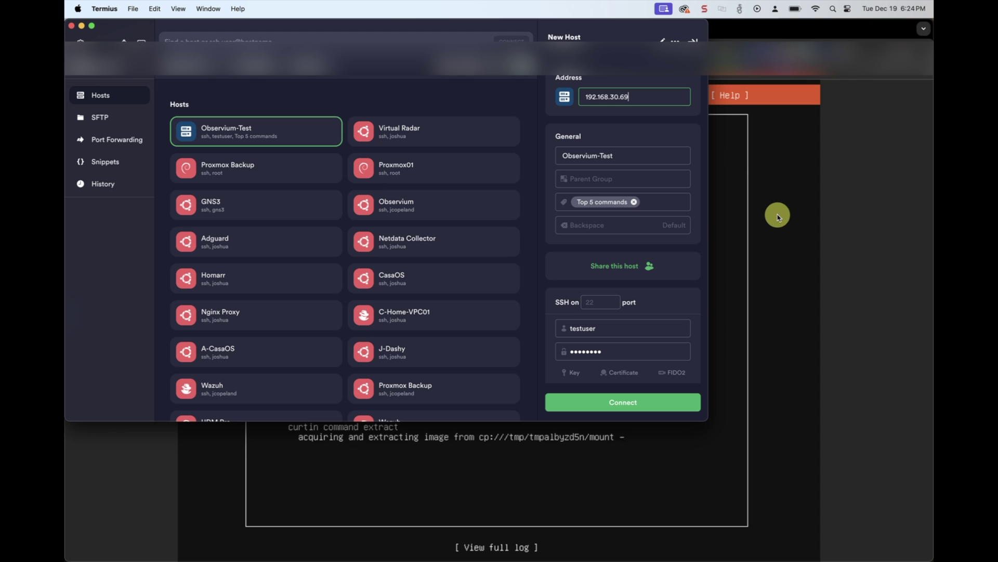
left_click(778, 216)
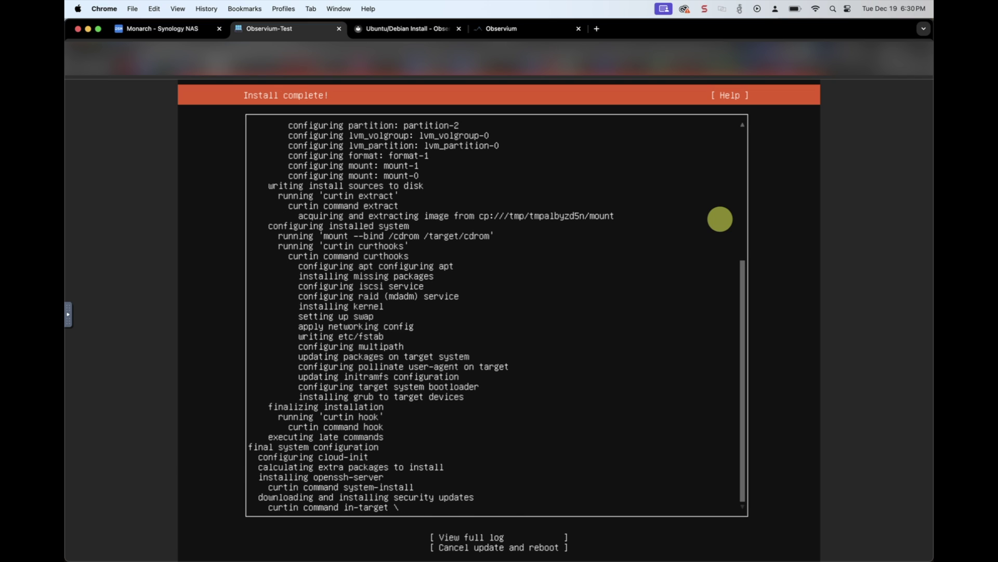
Step: Cancel the security updates, reboot the server, and close the Observium-Test console
key("Down")
key("Return")
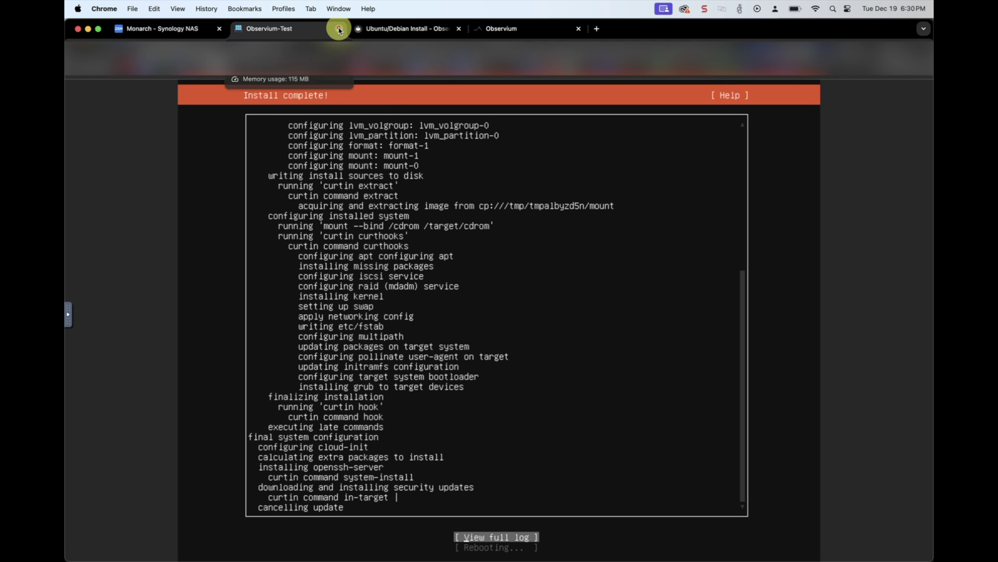
left_click(339, 30)
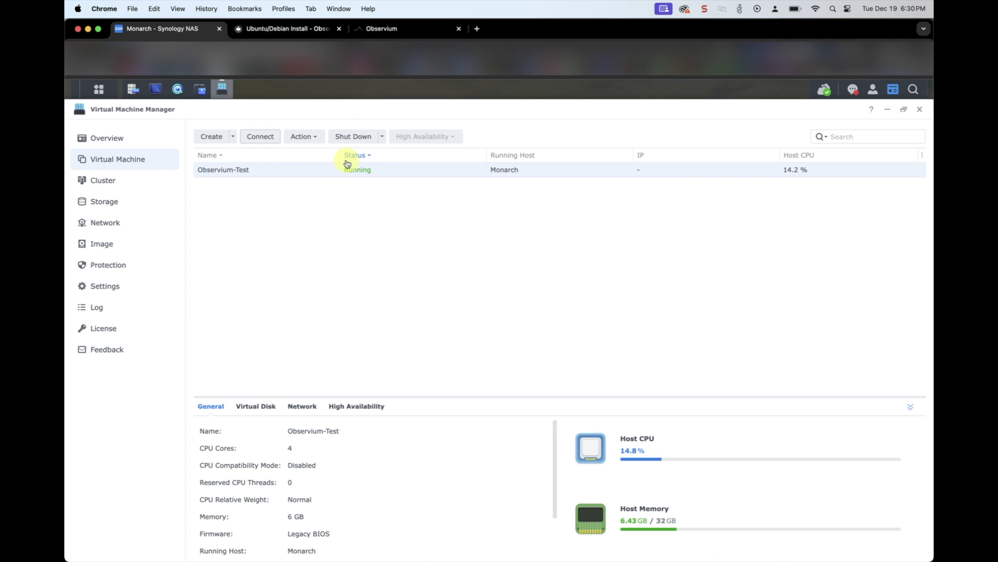
Step: Force shut down the Observium-Test virtual machine and confirm the forced power-off
left_click(382, 138)
left_click(372, 183)
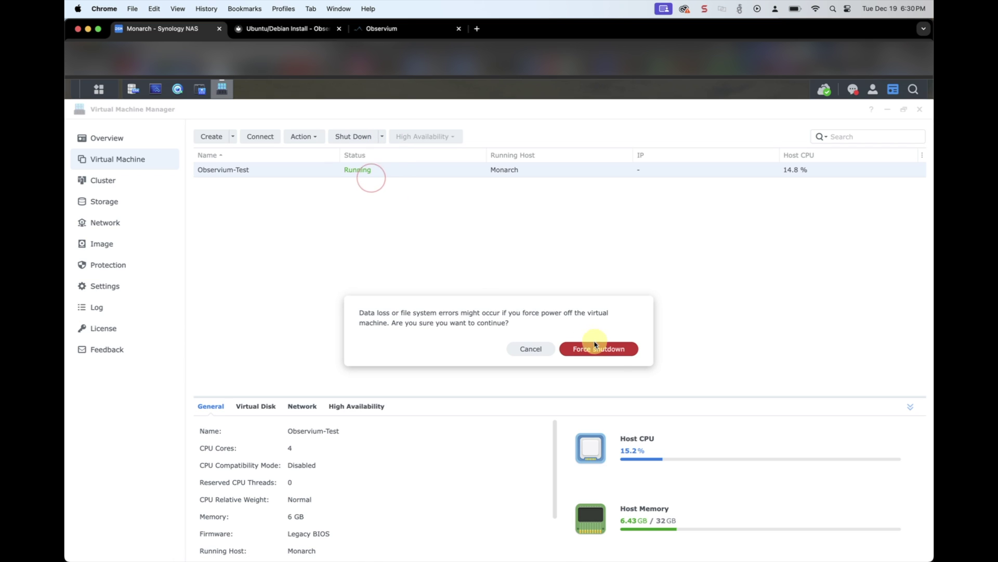
left_click(614, 353)
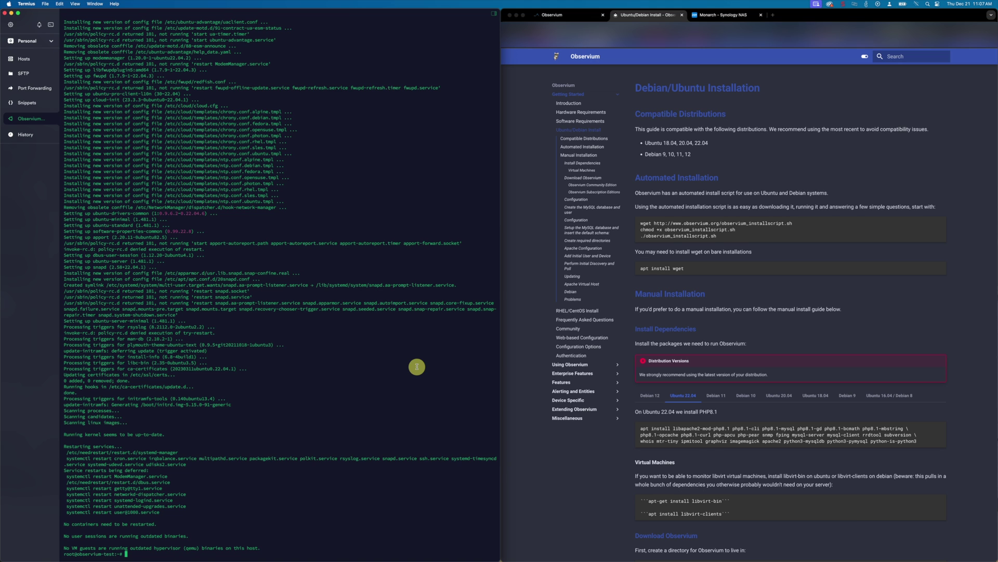
Step: Install wget with apt as root, then exit back to the regular user
type("apt install wget")
key("Return")
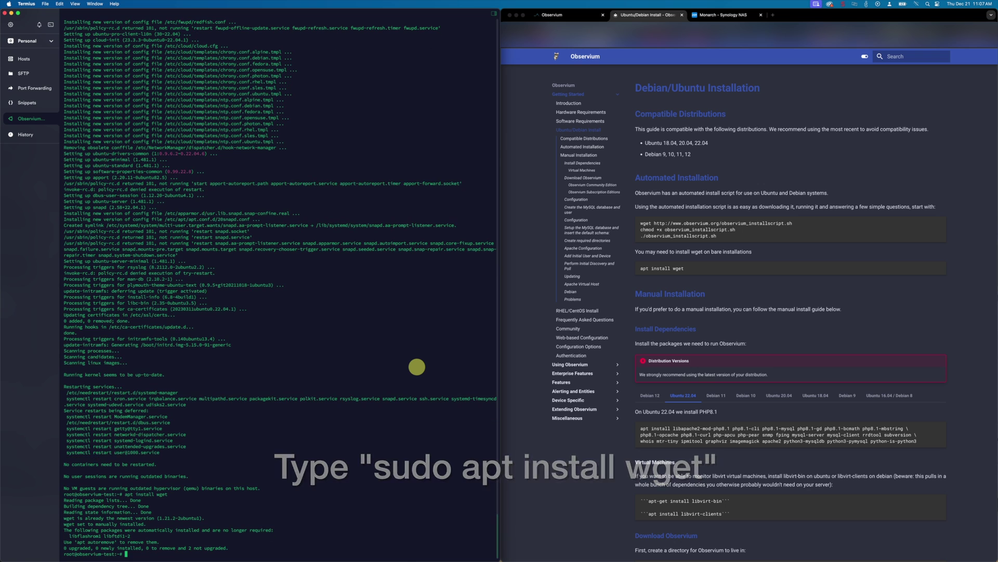
type("exit")
key("Return")
Step: Download observium_installscript.sh with sudo wget using the command copied from the Observium guide
left_click_drag(796, 223, 636, 225)
key("super+c")
left_click(346, 446)
mouse_move(213, 555)
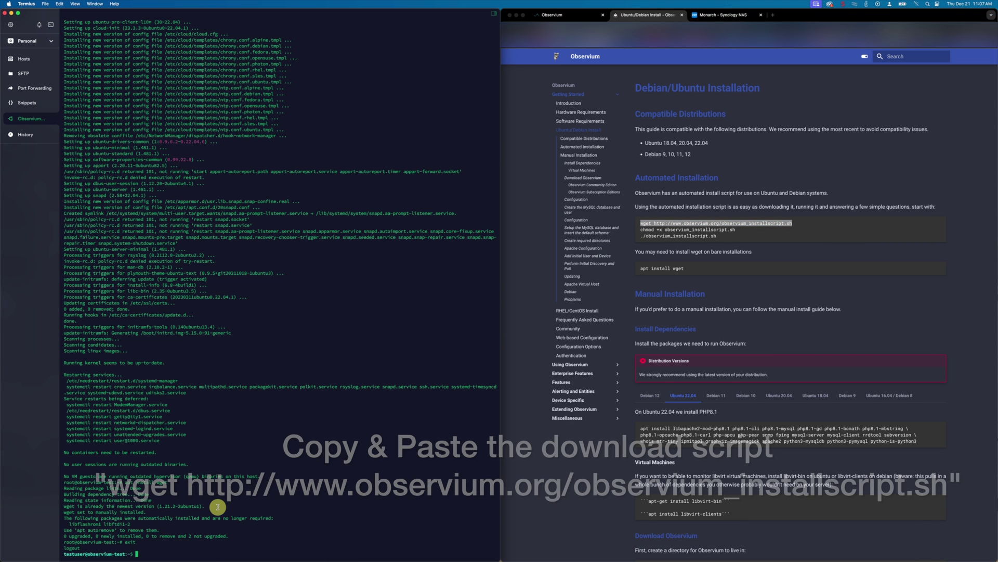
type("sudo")
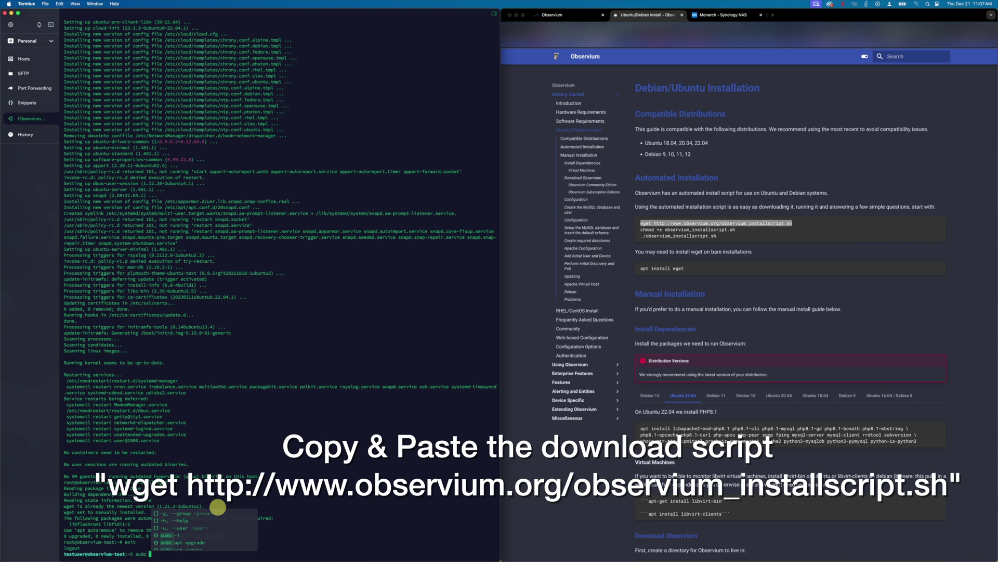
key("super+v")
key("Return")
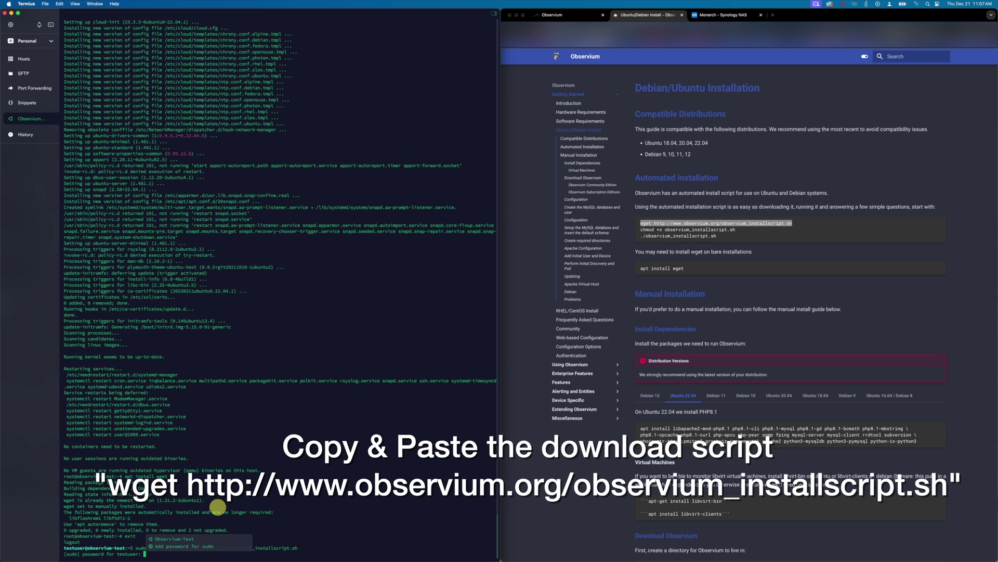
key("Return")
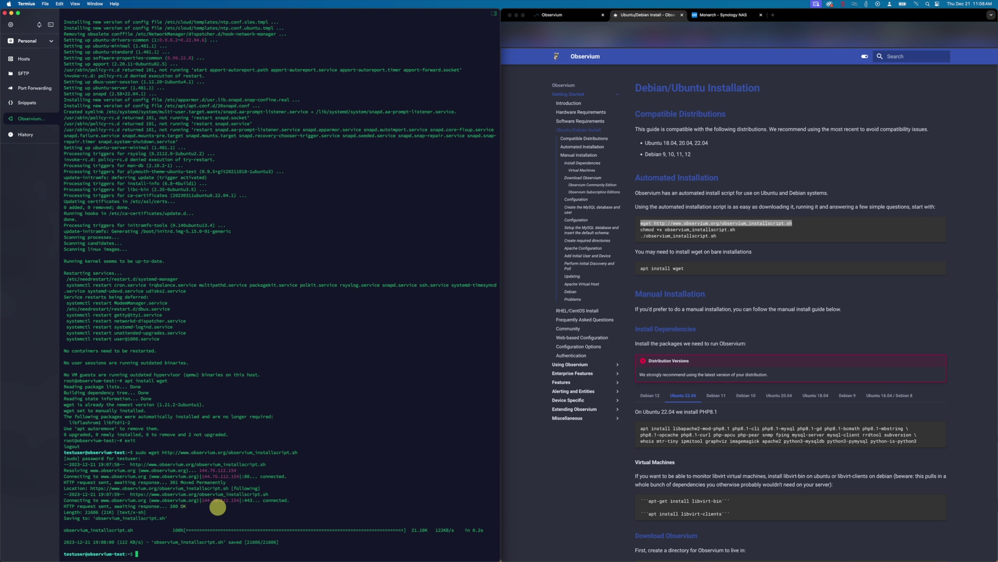
Step: Run chmod +x observium_installscript.sh, pasted from the guide
left_click_drag(643, 223, 738, 231)
key("super+c")
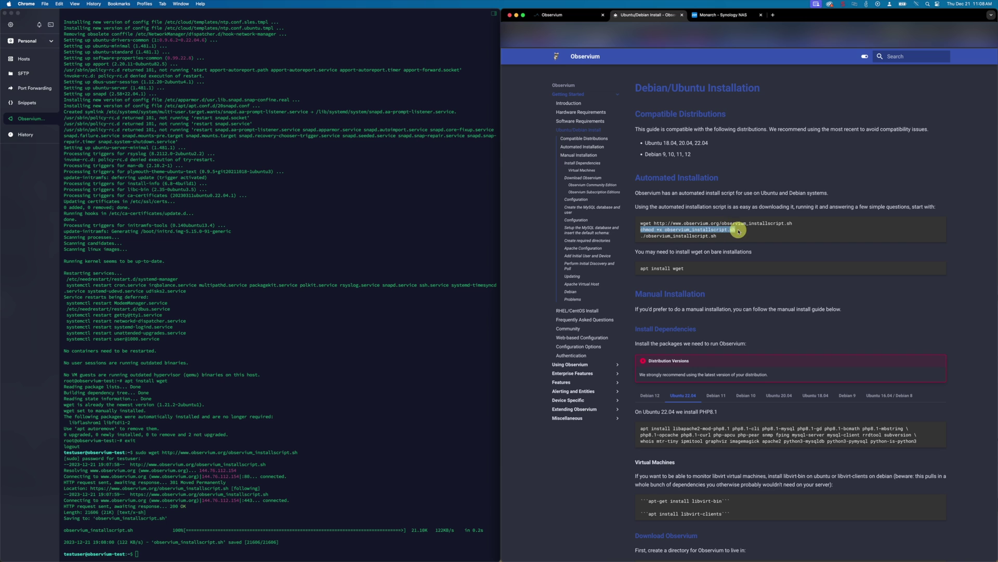
left_click(325, 414)
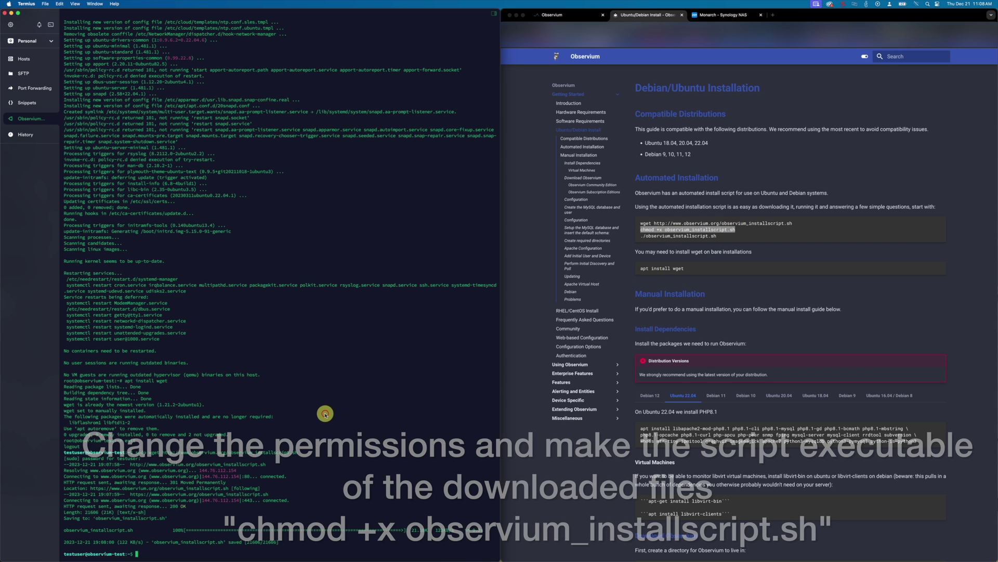
key("super+v")
key("Return")
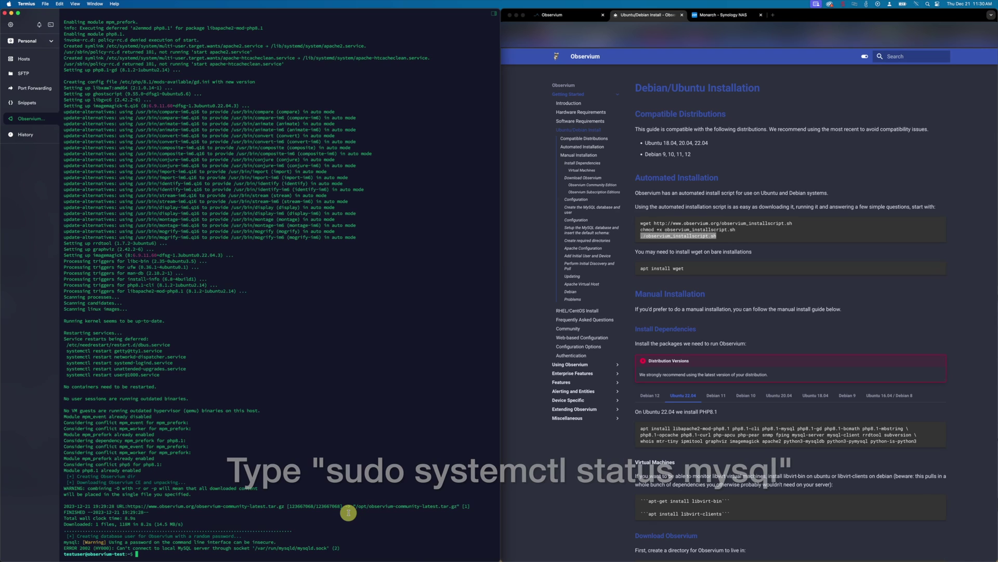
Step: Check the MySQL status with sudo systemctl status mysql, then start it with sudo systemctl start mysql
type("sudo systemctl")
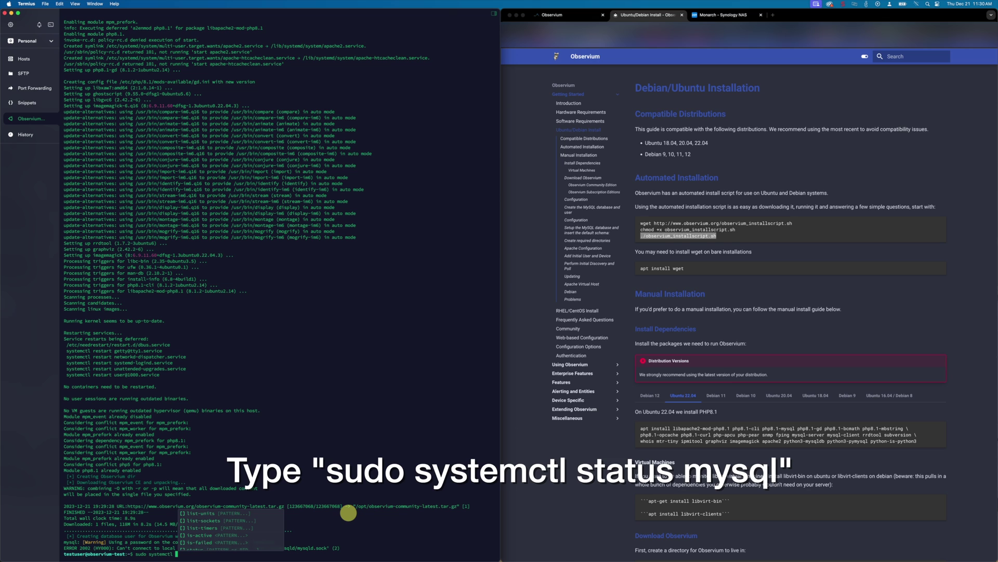
type(" status m")
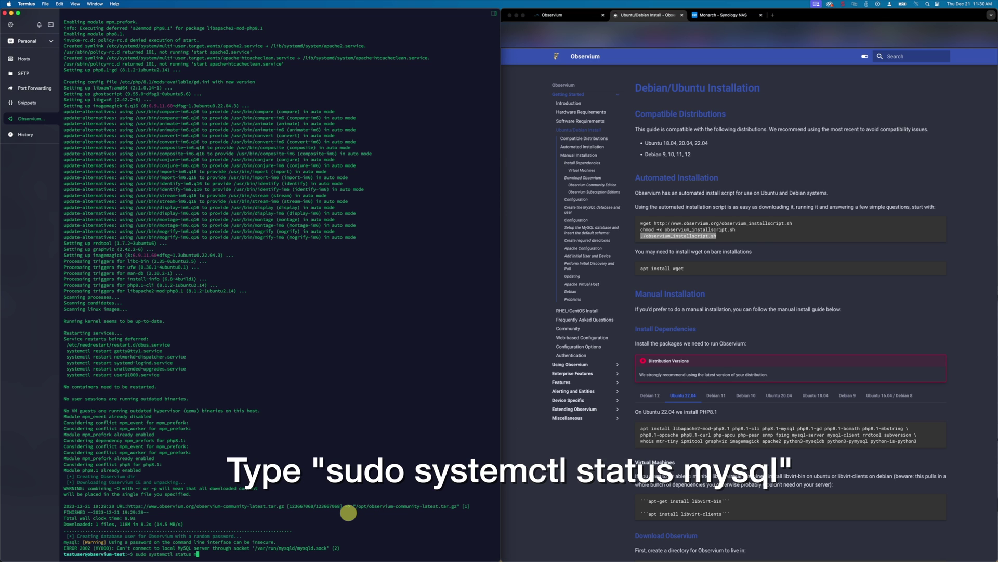
type("ysql")
key("Return")
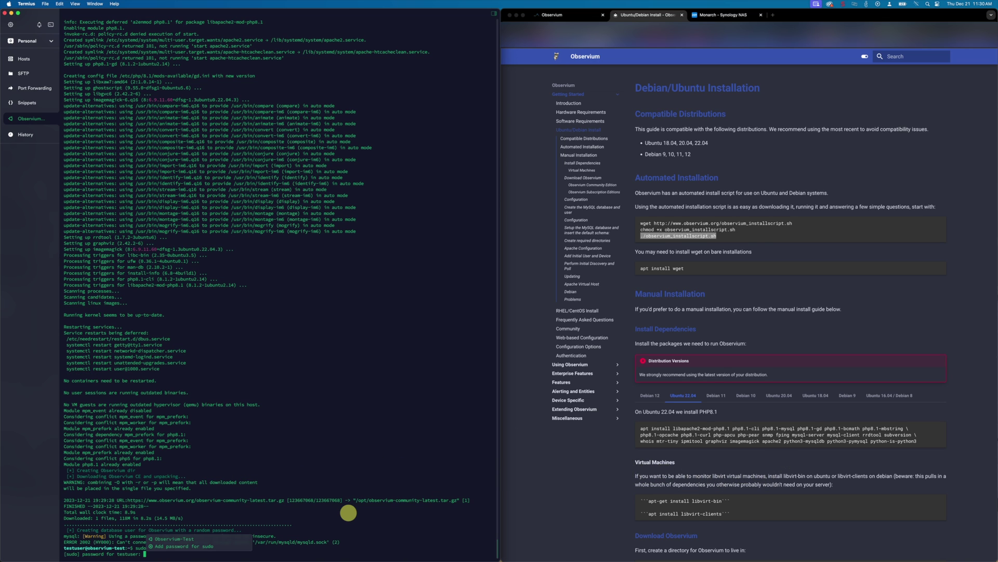
key("Return")
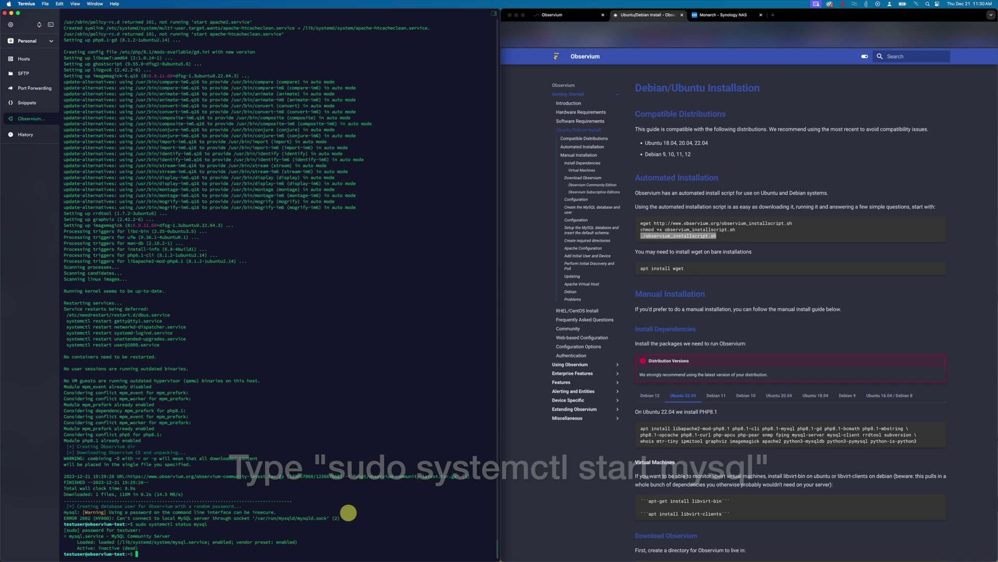
key("Up")
key("Left")
key("Left")
key("Left")
key("Left")
key("Left")
key("BackSpace")
key("BackSpace")
key("BackSpace")
key("BackSpace")
key("BackSpace")
key("BackSpace")
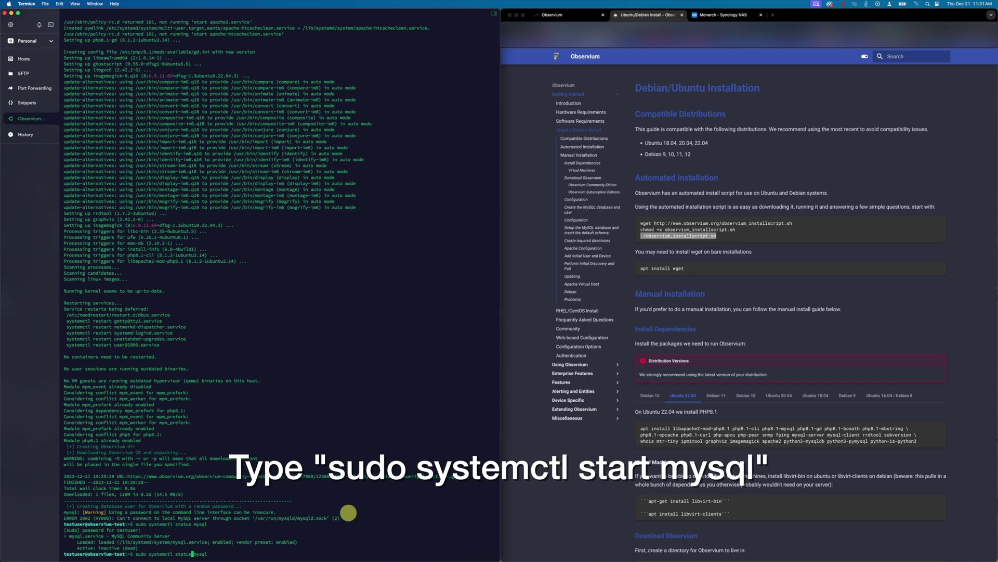
type("tart")
key("Return")
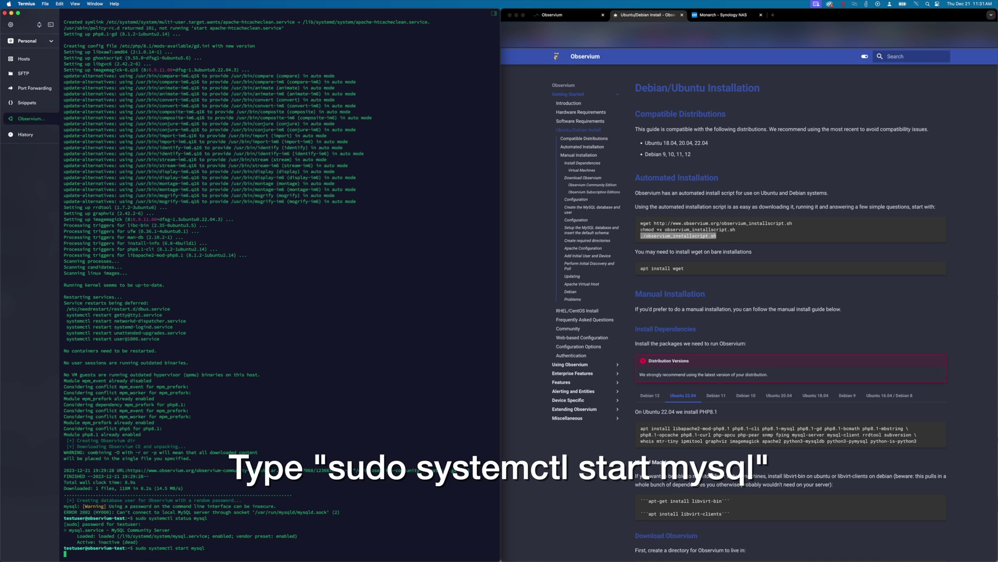
Step: Launch sudo ./observium_installscript.sh and allow overwriting the Apache config
type("sudo ./observium_installscript.sh")
key("Return")
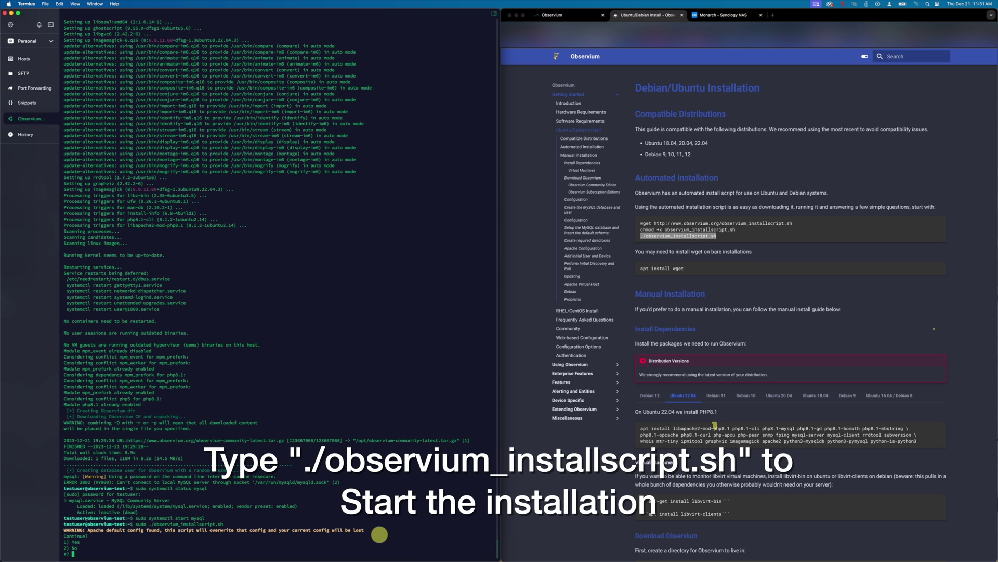
type("Y")
key("Return")
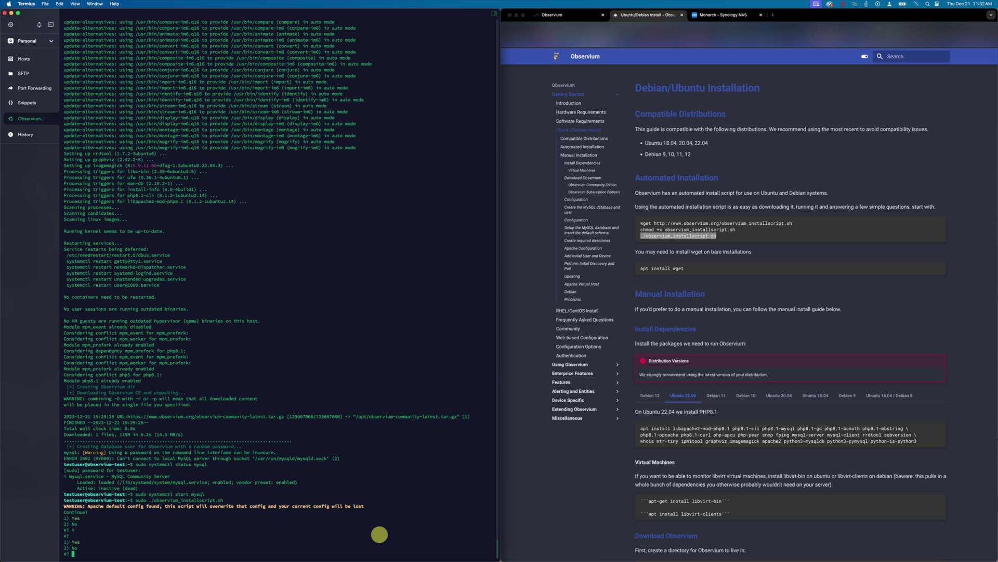
type("1")
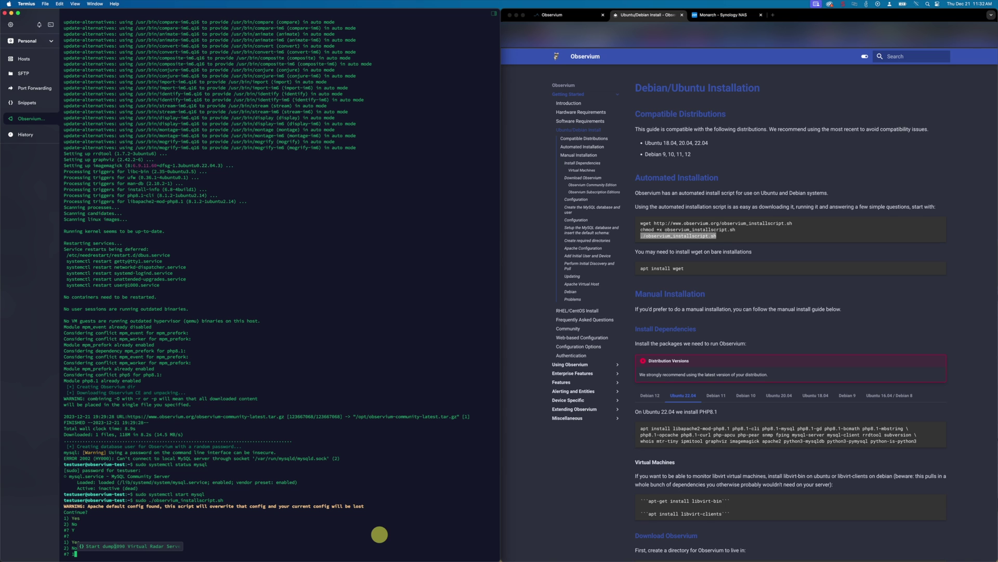
key("Return")
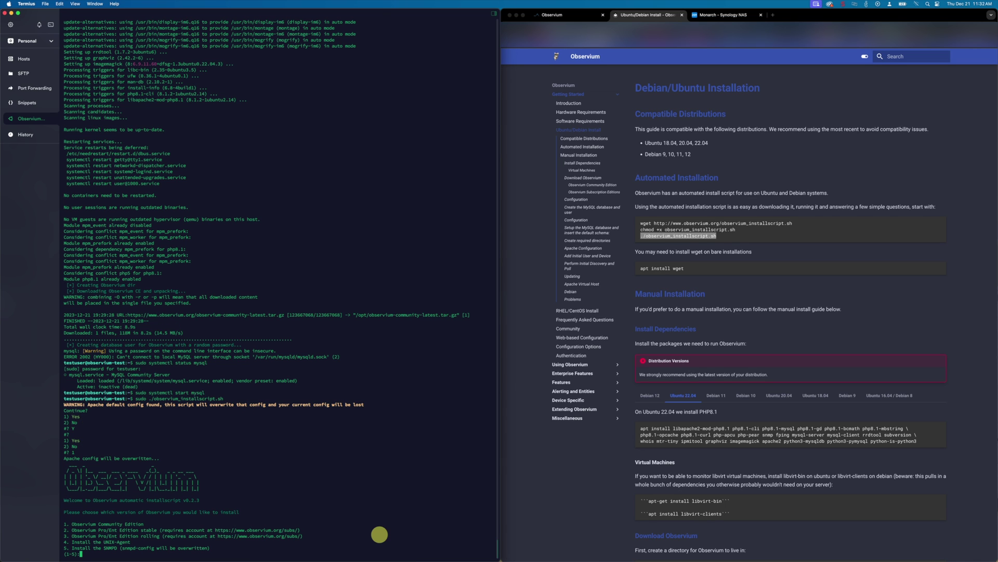
Step: Choose Observium Community Edition (1) and supply the known MySQL root password
type("1")
key("Return")
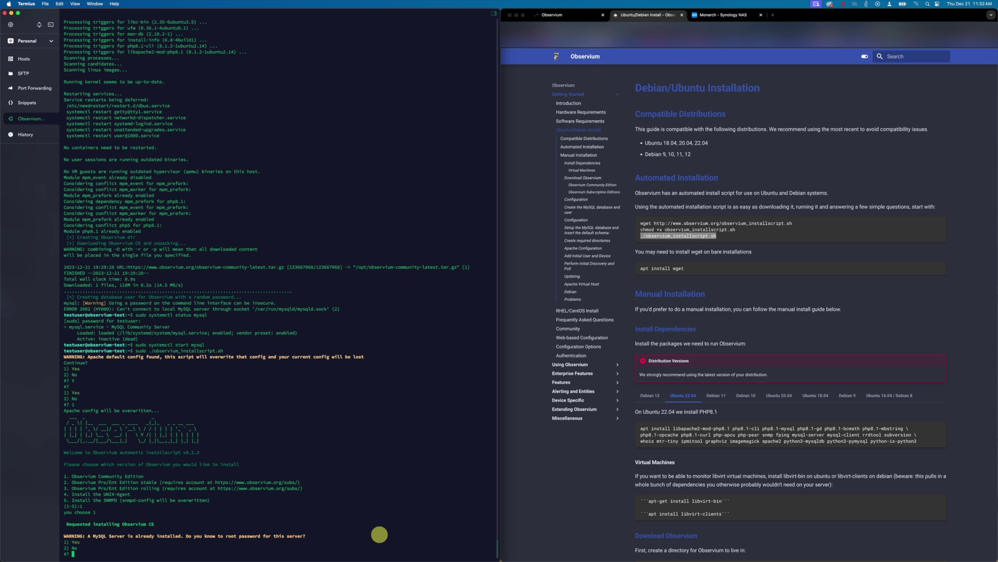
type("1")
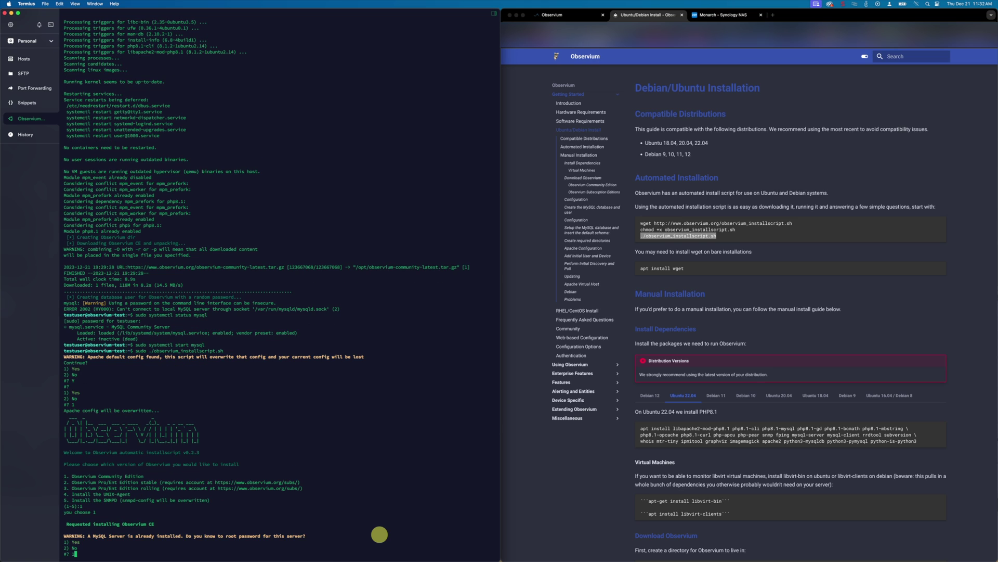
key("Return")
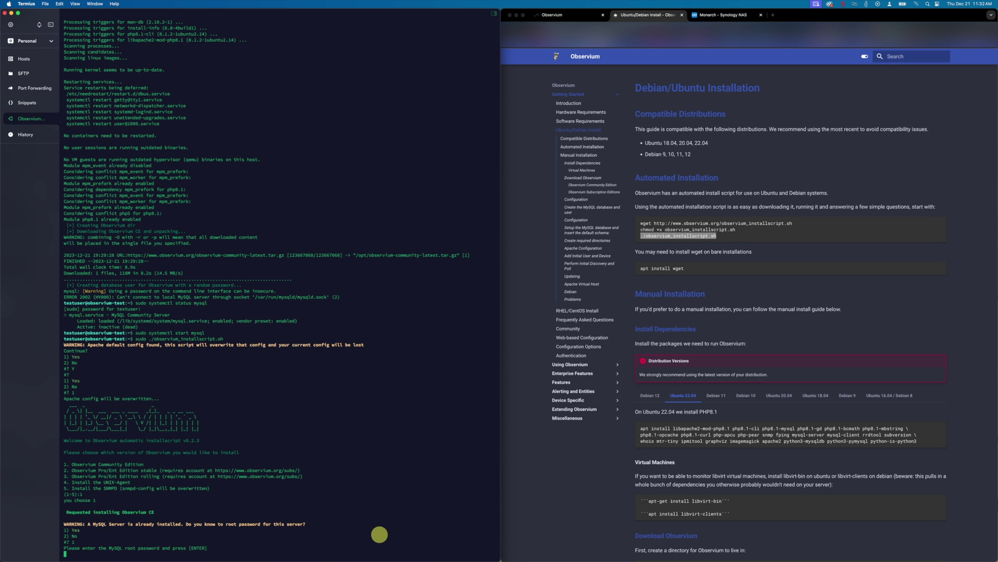
key("Return")
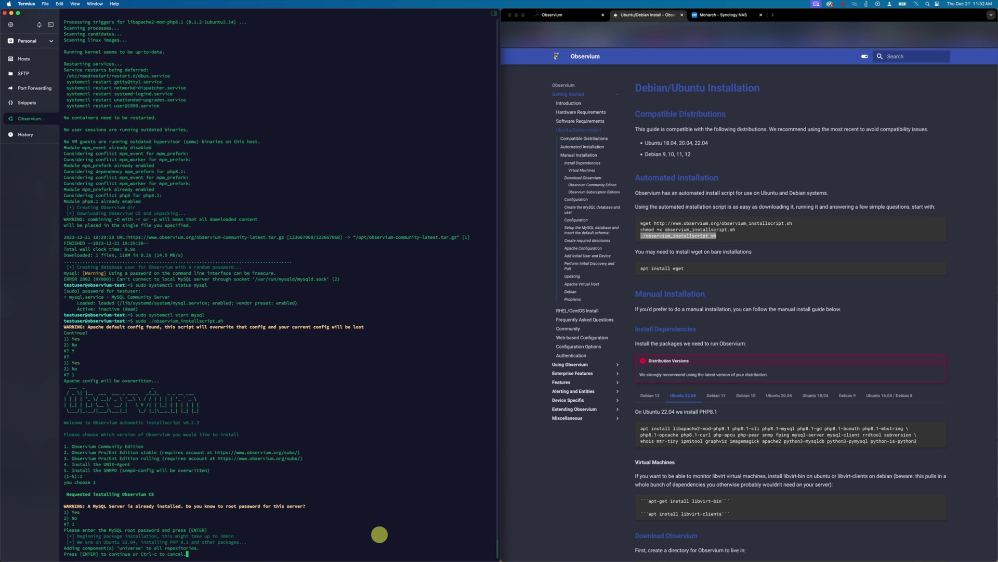
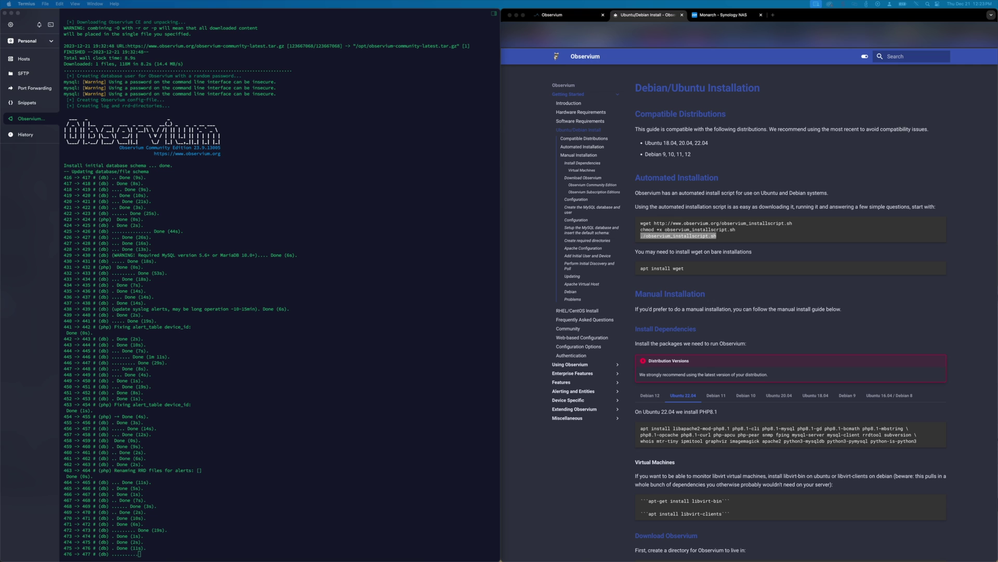
Step: Accept installing the local SNMP daemon and skip restarting any services
left_click(408, 528)
type("y")
key("Return")
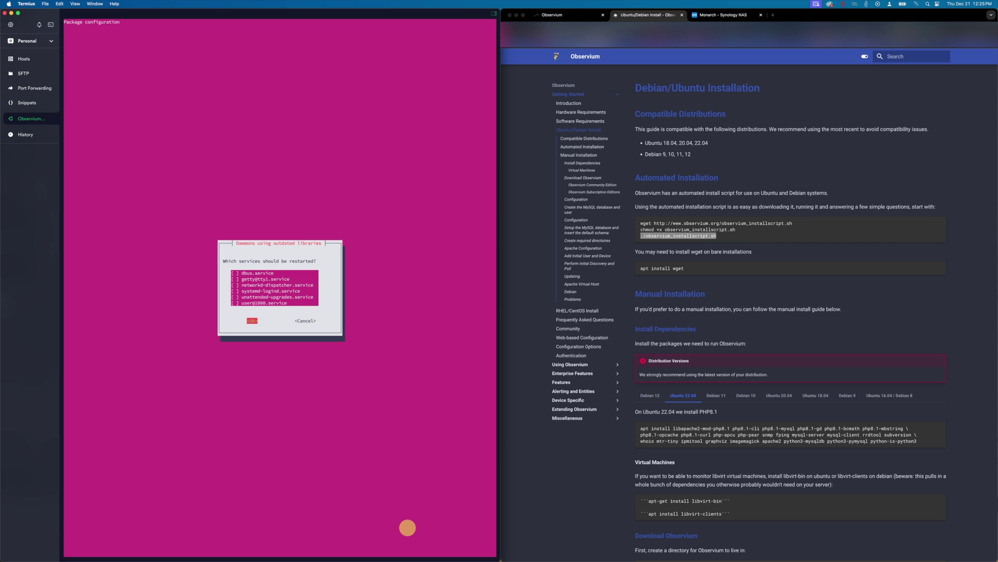
key("Return")
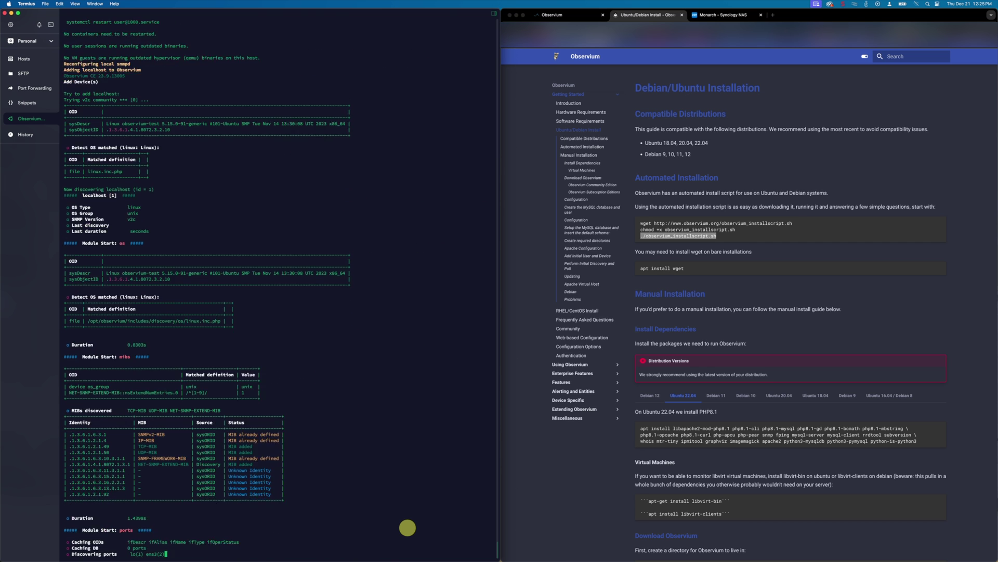
Step: Accept installing the UNIX agent and confirm the restart prompt so the installer finishes
type("y")
key("Return")
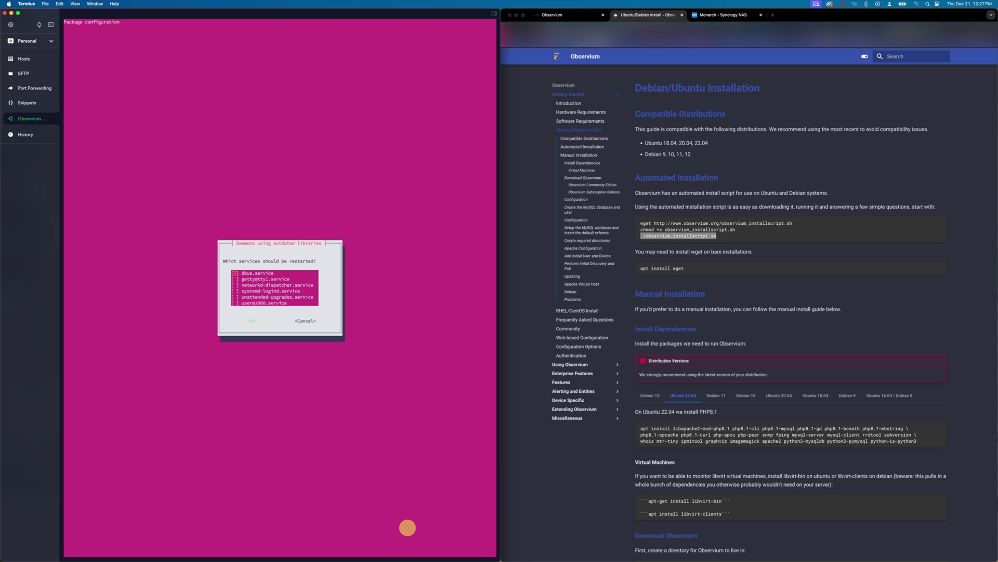
key("Return")
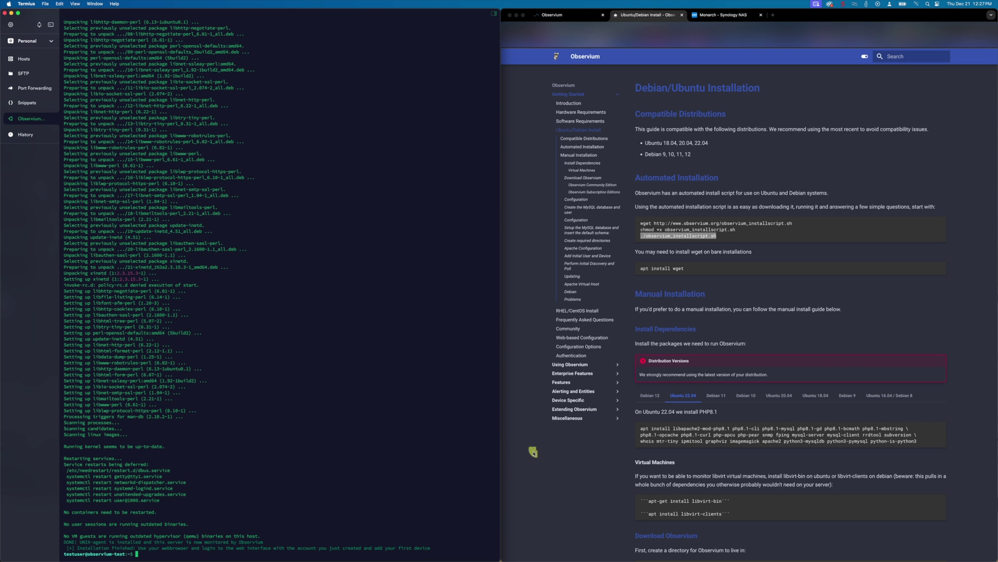
Step: Load the Observium server's web page in a new tab and log in as admin
left_click(774, 16)
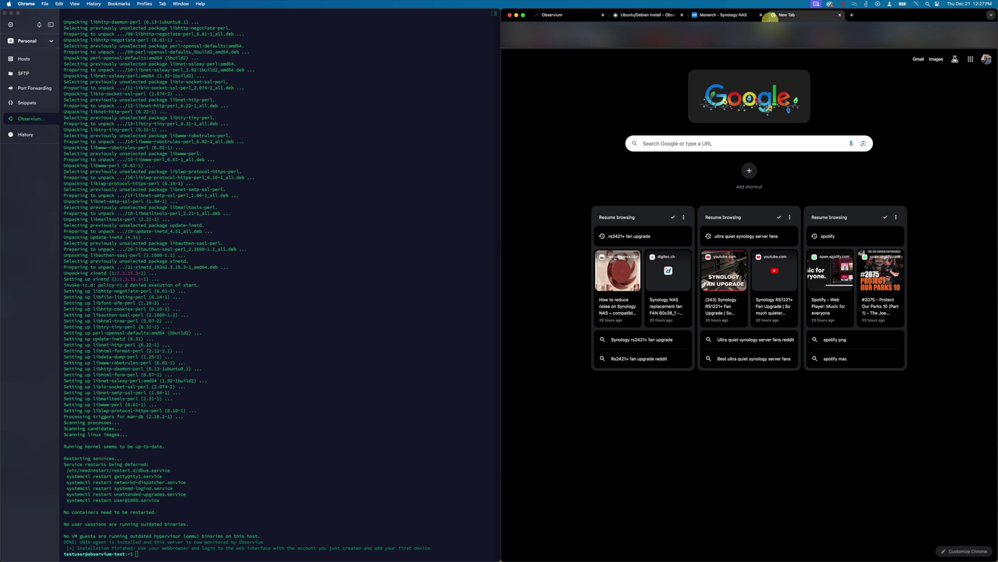
key("Return")
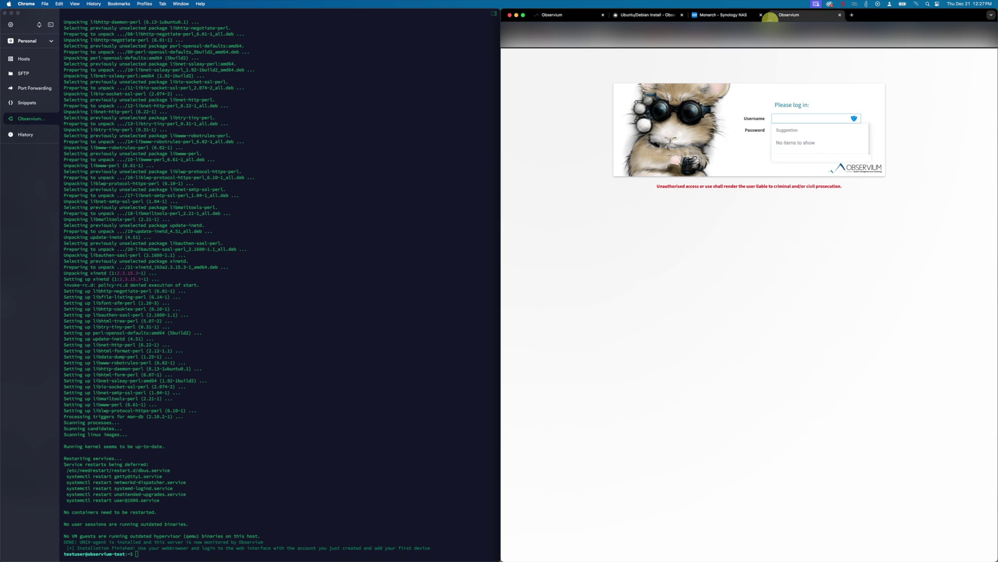
type("admin")
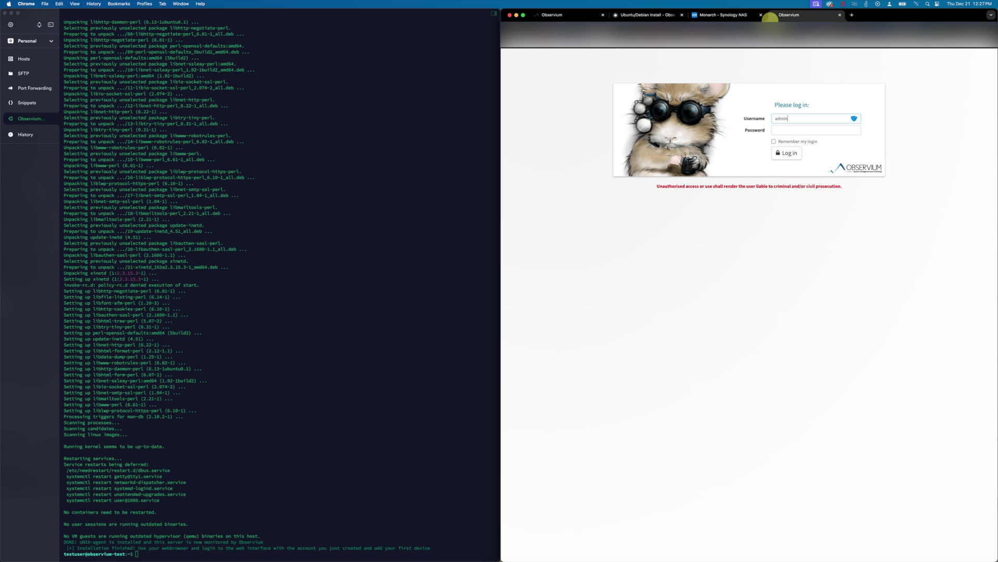
key("Tab")
type("a")
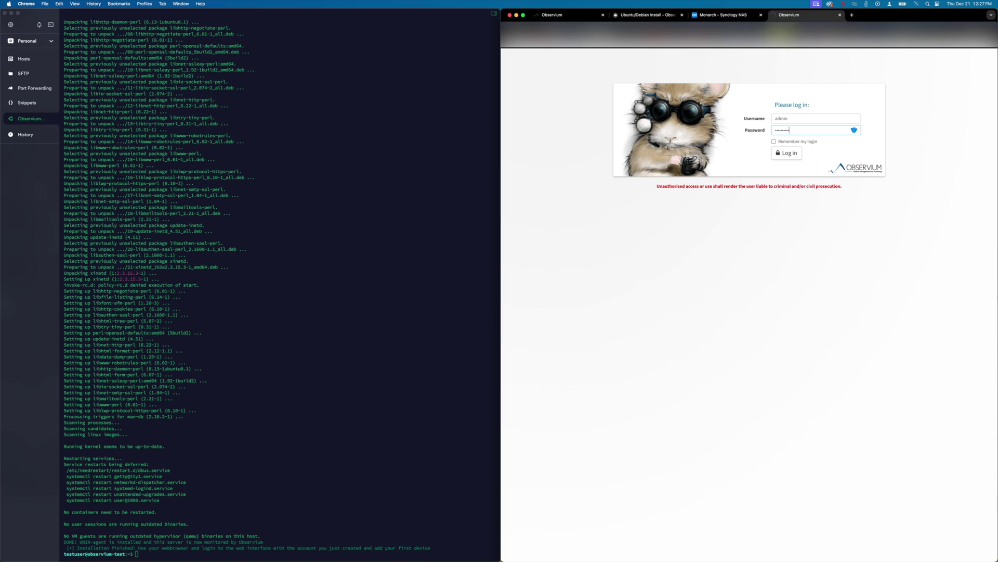
left_click(787, 153)
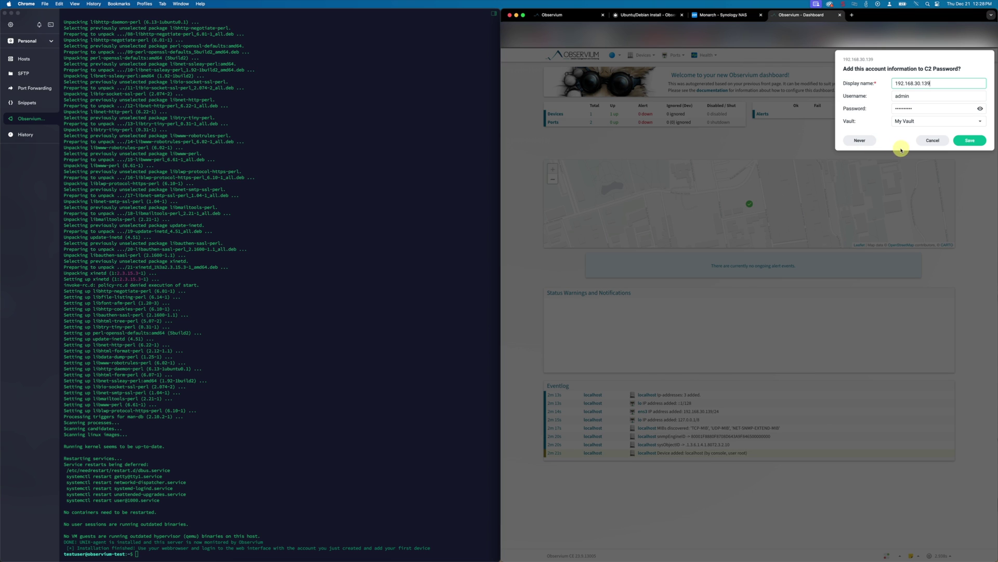
Step: Decline saving the login in Chrome and open the Devices menu
left_click(864, 142)
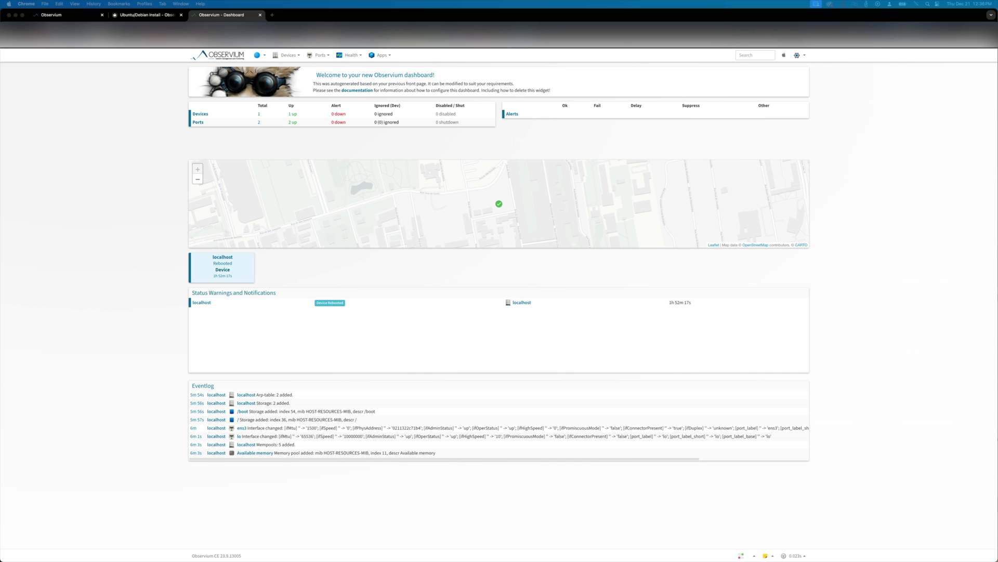
left_click(265, 57)
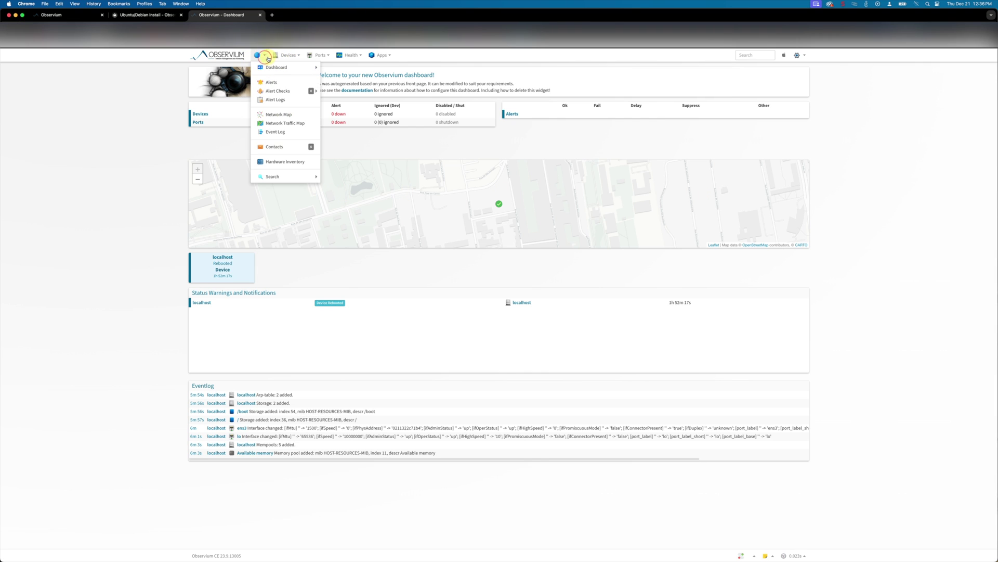
left_click(288, 56)
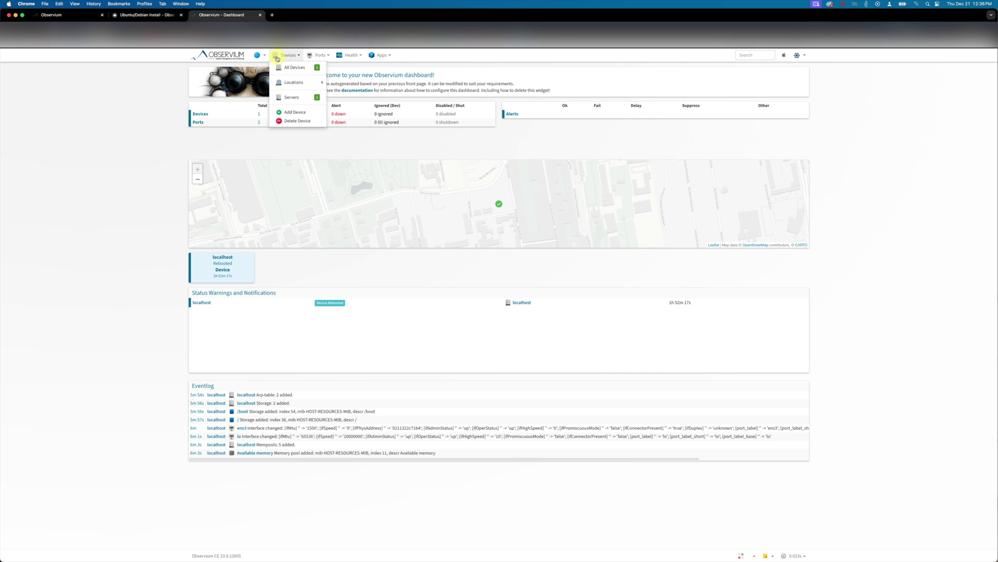
Step: Add hostname 192.168.30.7 with its SNMP v2c community, then list all devices
left_click(296, 112)
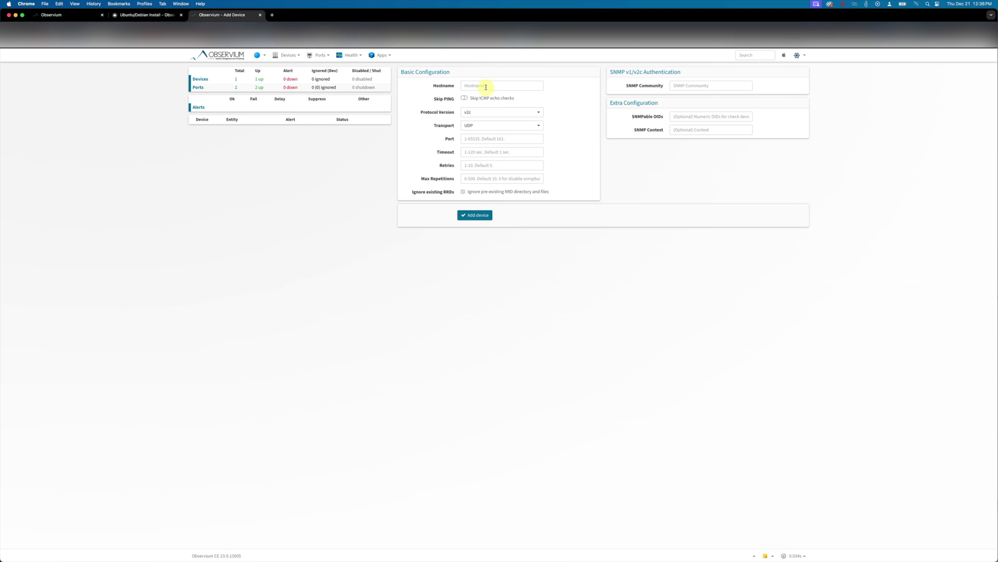
left_click(486, 87)
left_click(687, 87)
type("p")
left_click(483, 217)
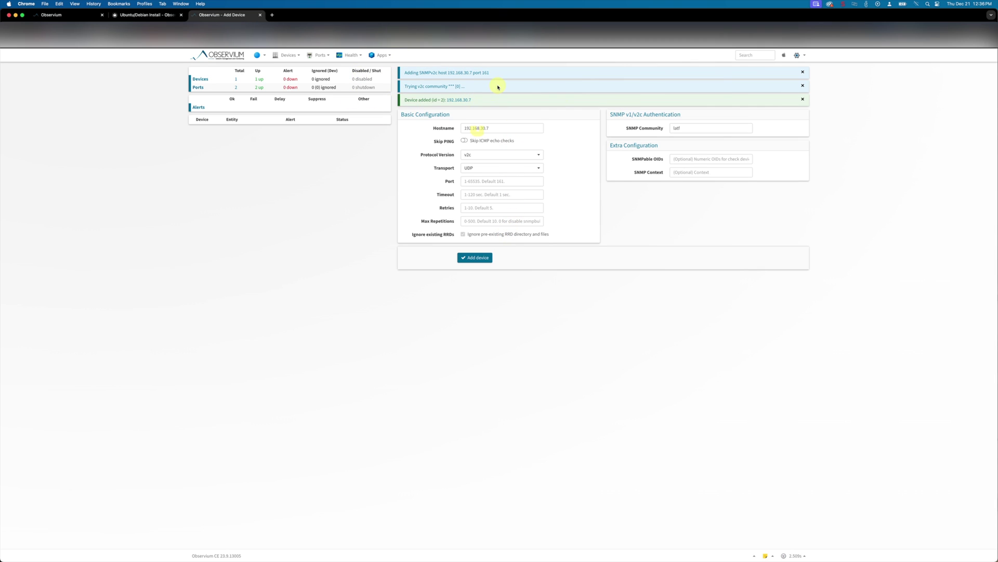
left_click(286, 56)
left_click(290, 69)
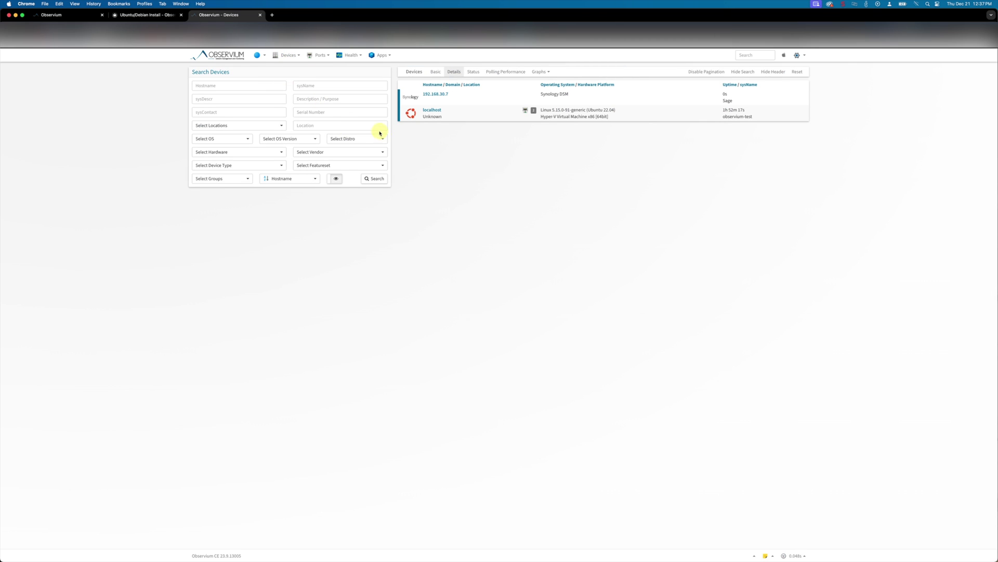
Step: Open the 192.168.30.7 overview page and reload it so its graphs fill in
left_click(434, 94)
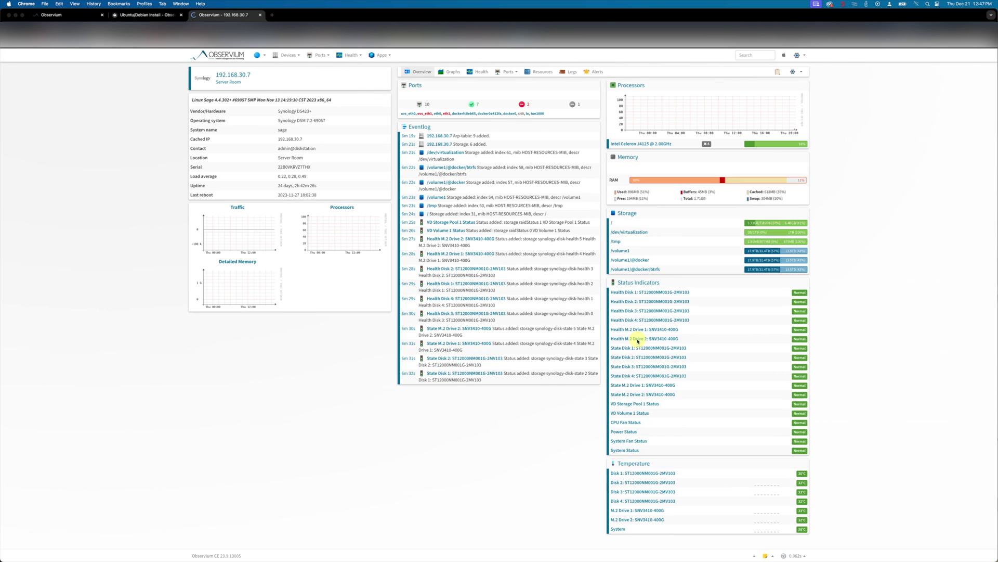
left_click(40, 34)
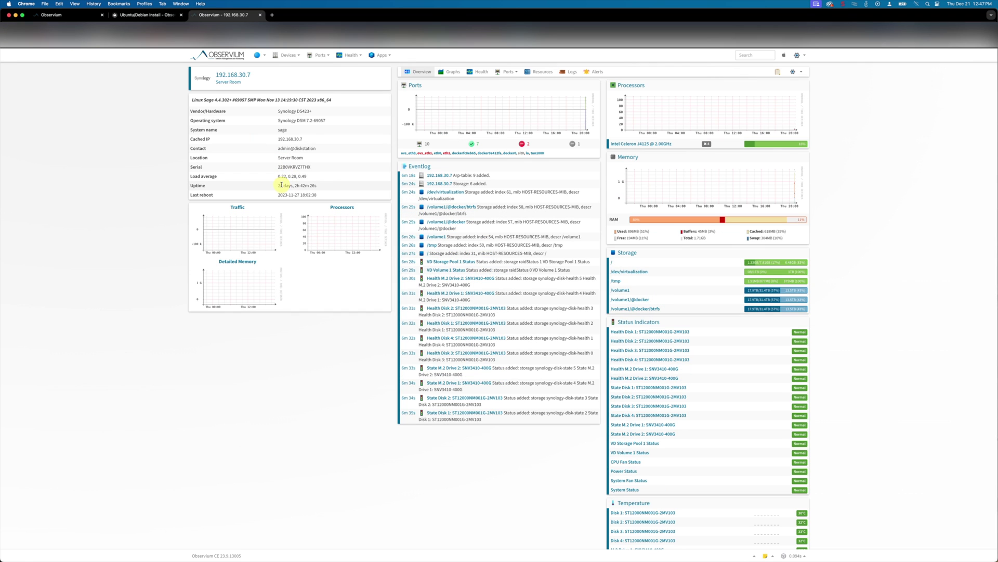
mouse_move(264, 233)
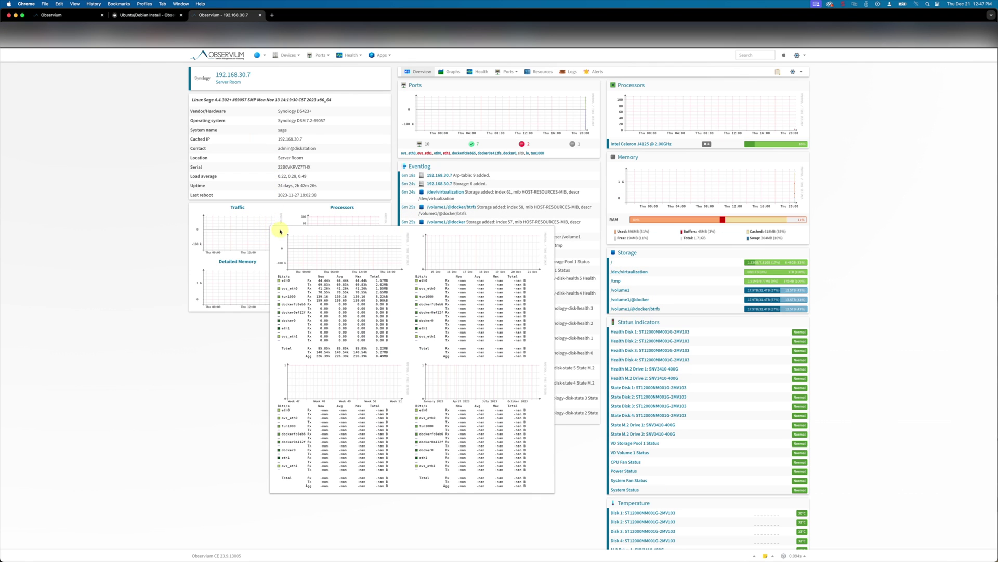
mouse_move(457, 113)
Step: Browse the NAS's Graphs, Health, Ports and Resources tabs
left_click(449, 72)
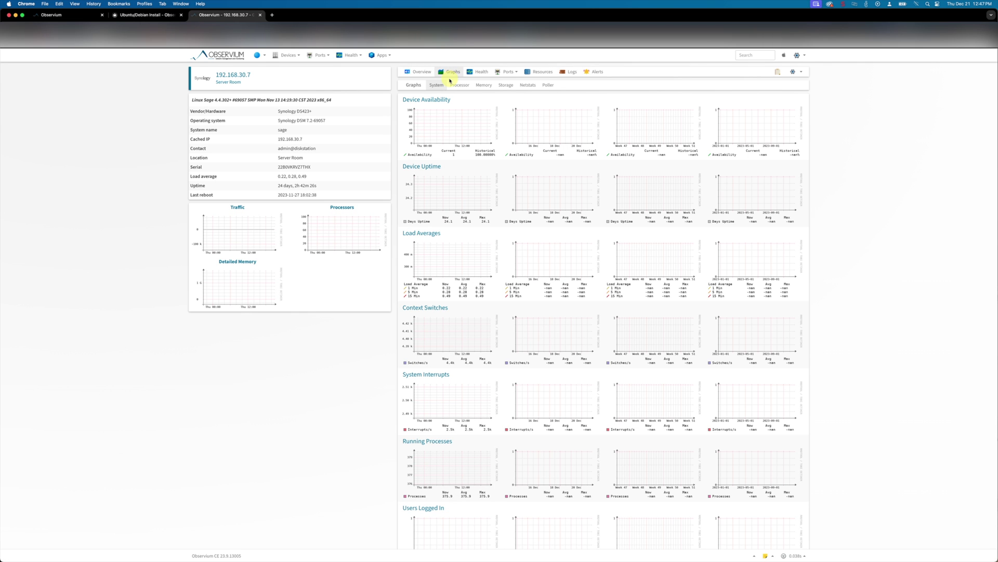
left_click(483, 72)
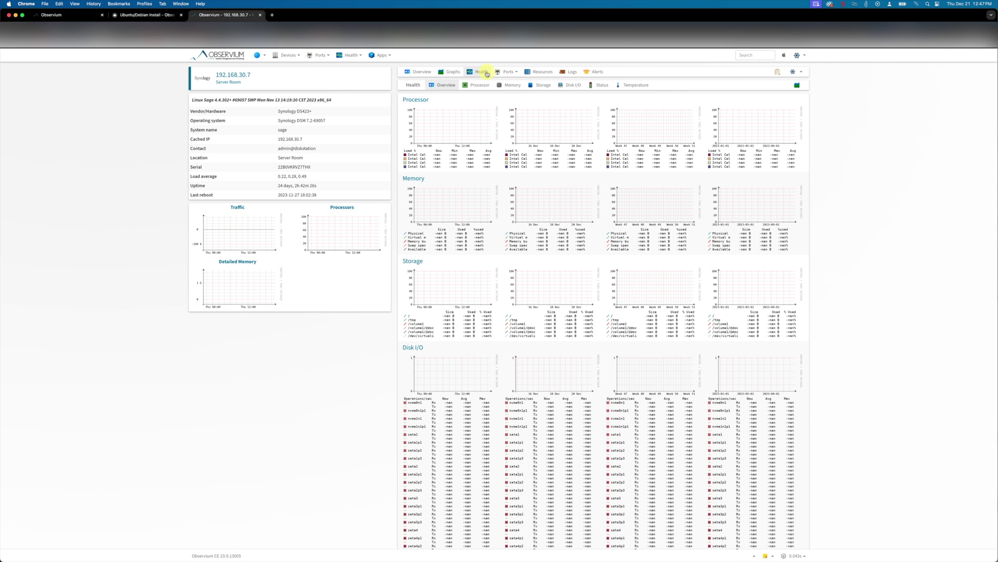
mouse_move(463, 221)
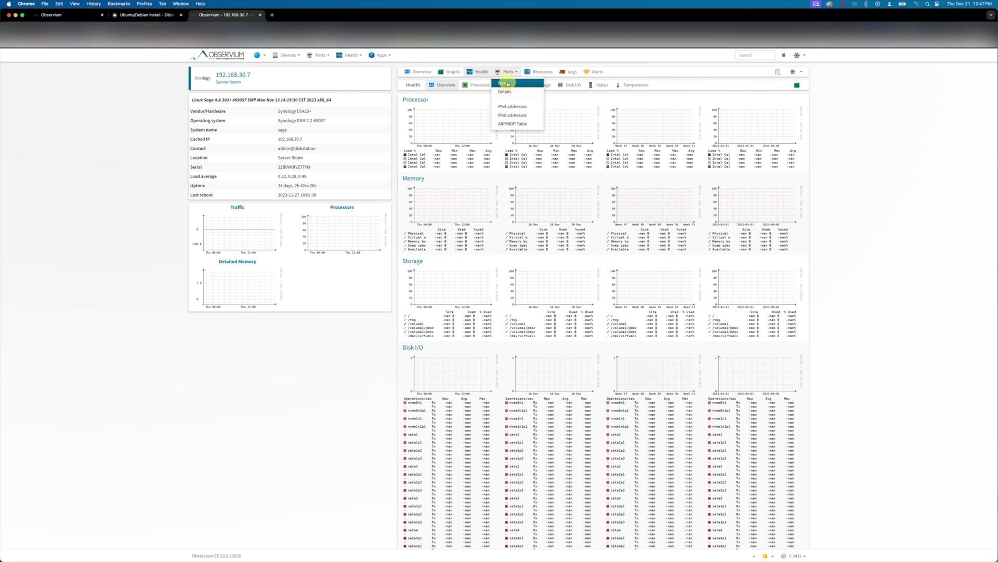
left_click(508, 82)
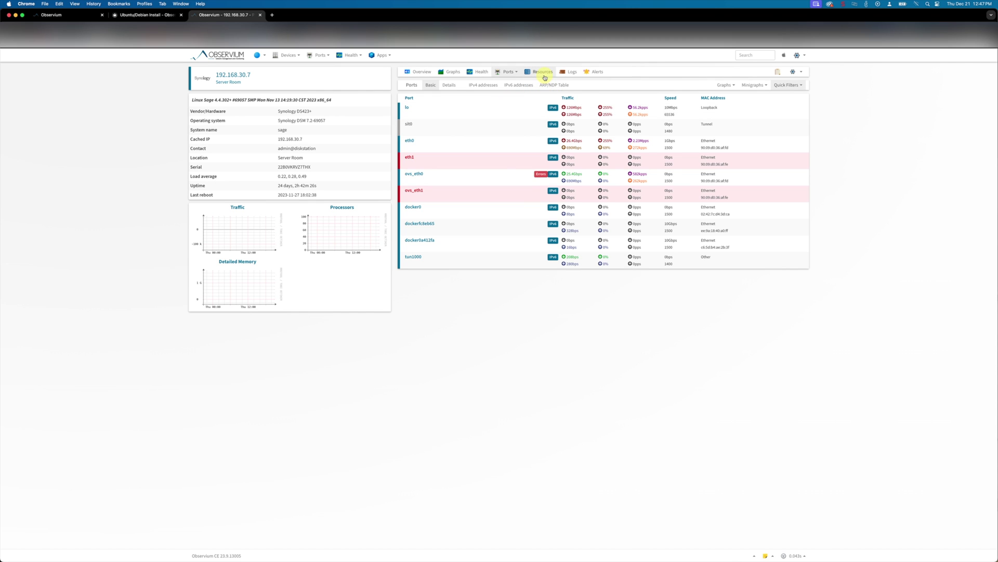
left_click(545, 77)
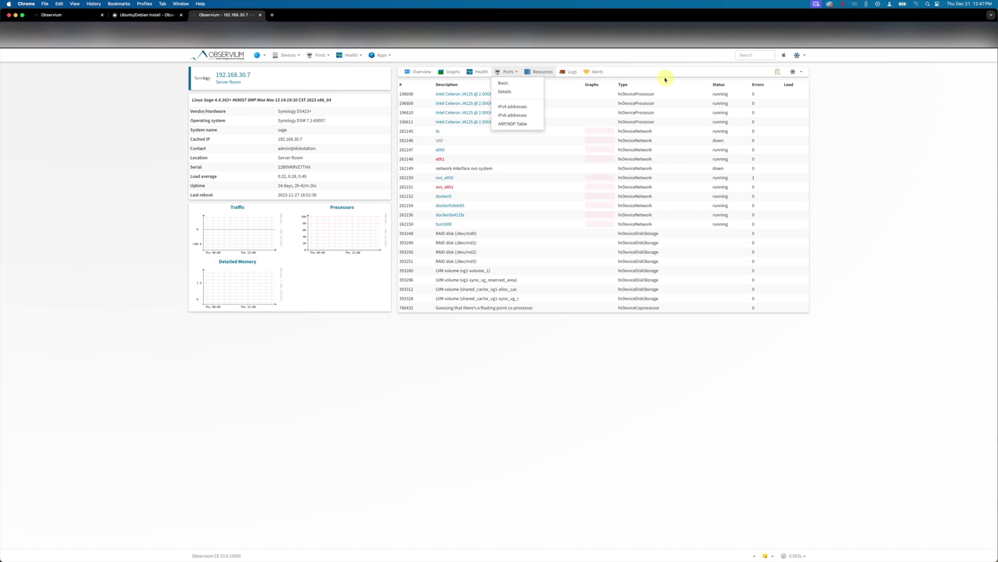
Step: Delete device 192.168.30.7 with Confirm Deletion ticked
mouse_move(794, 72)
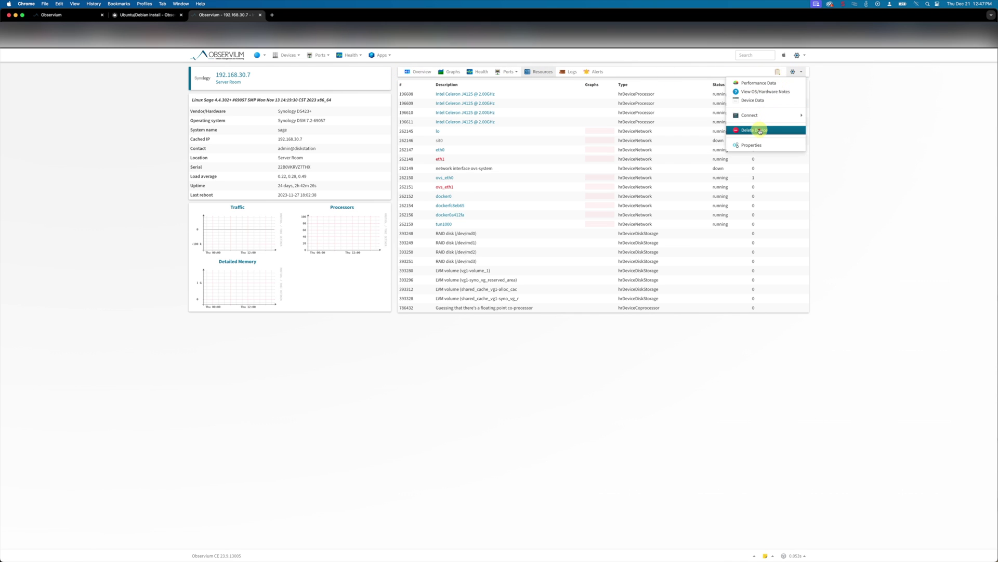
left_click(755, 130)
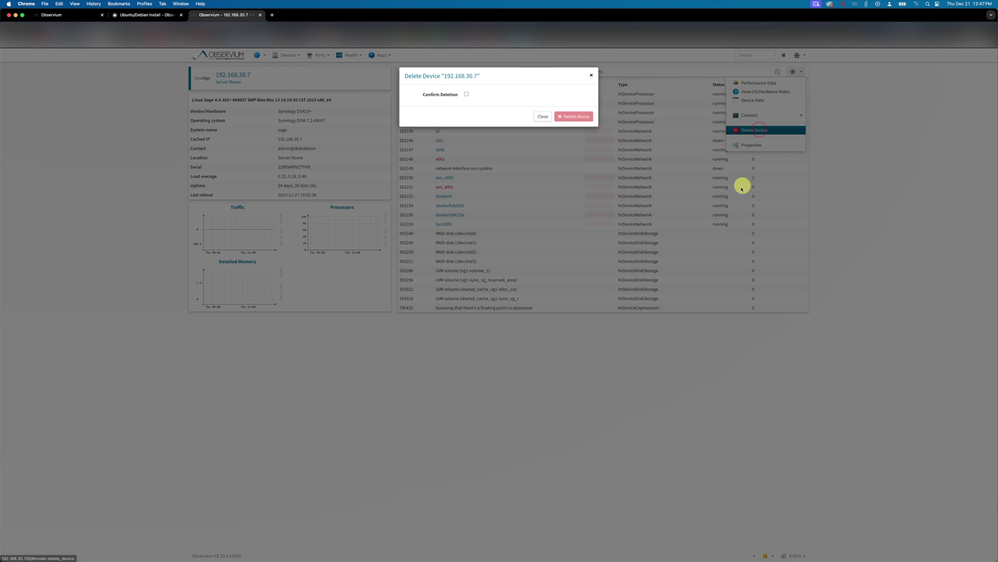
left_click(467, 96)
left_click(587, 118)
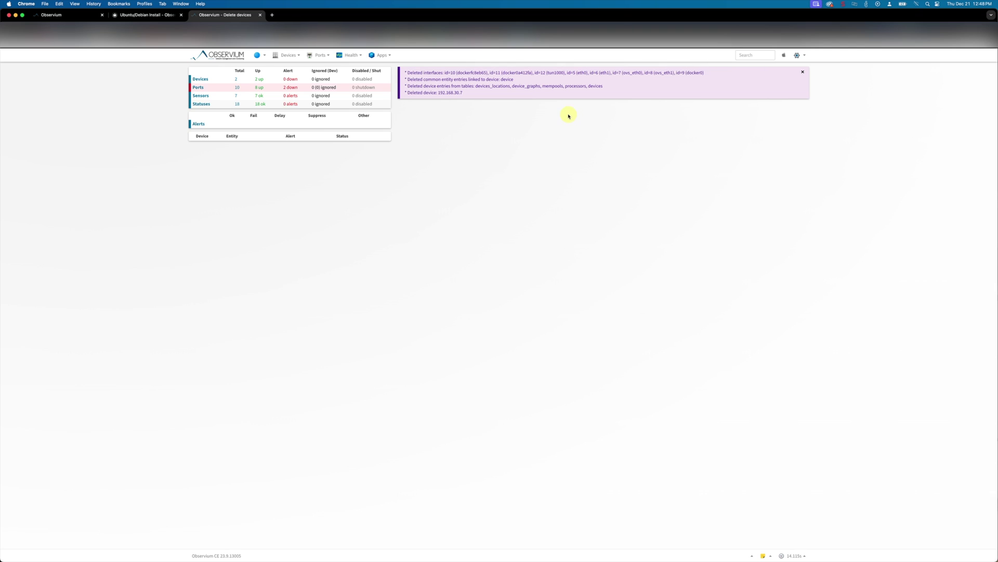
Step: Show all devices, then go to the Add Device form
left_click(289, 55)
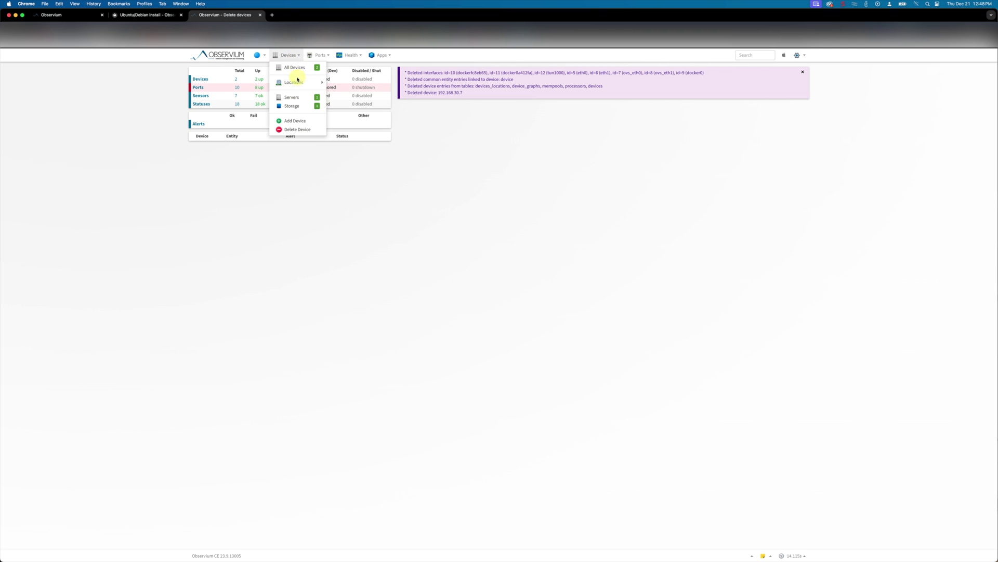
left_click(294, 68)
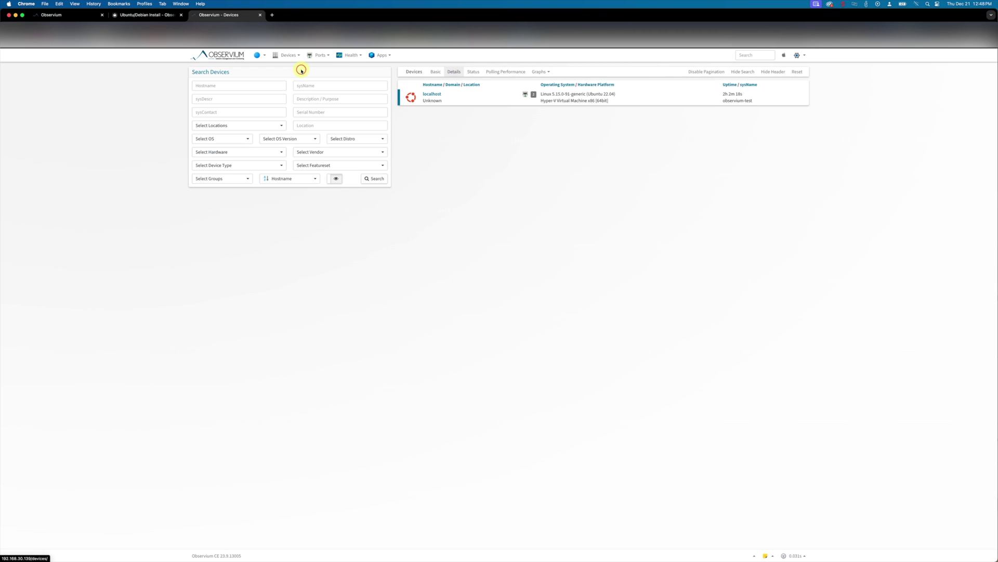
mouse_move(292, 58)
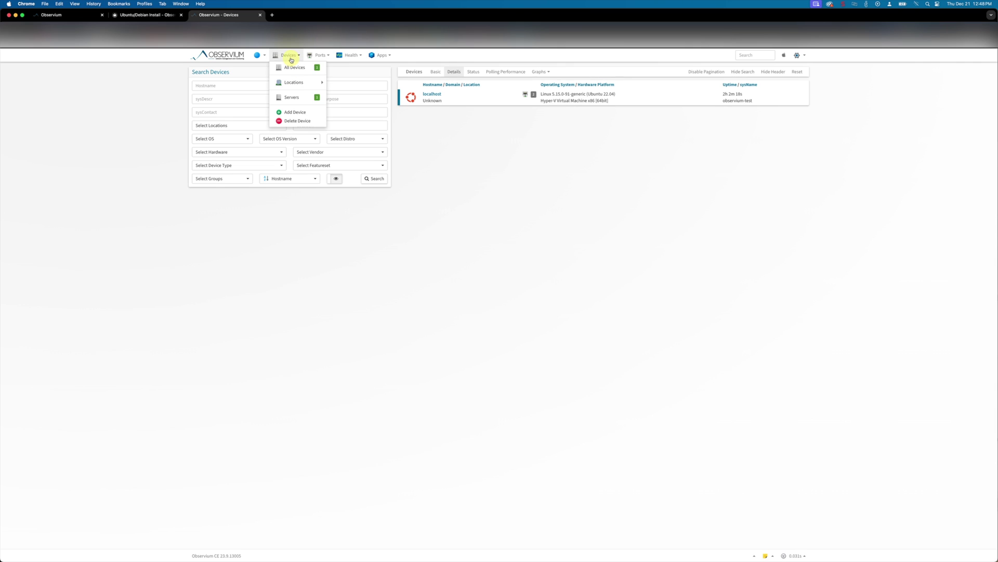
left_click(298, 114)
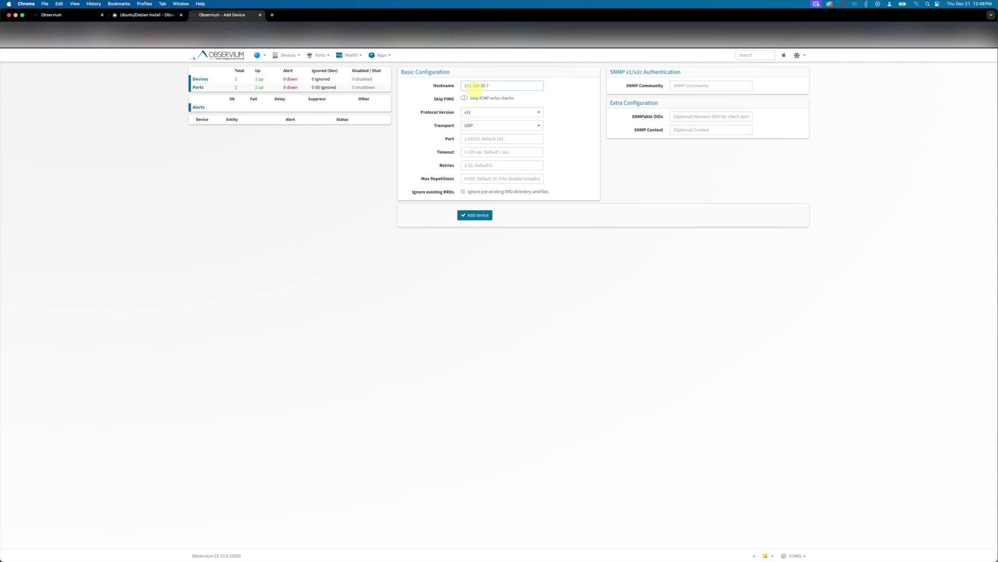
Step: Set SNMP version v3, auth level authPriv, and enter the auth username and password
left_click(474, 112)
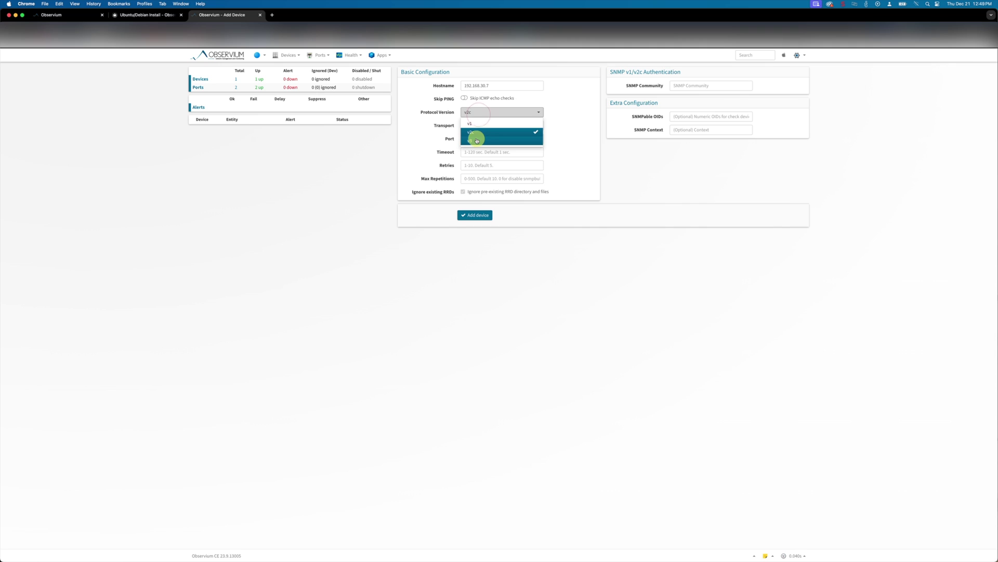
left_click(476, 139)
left_click(691, 90)
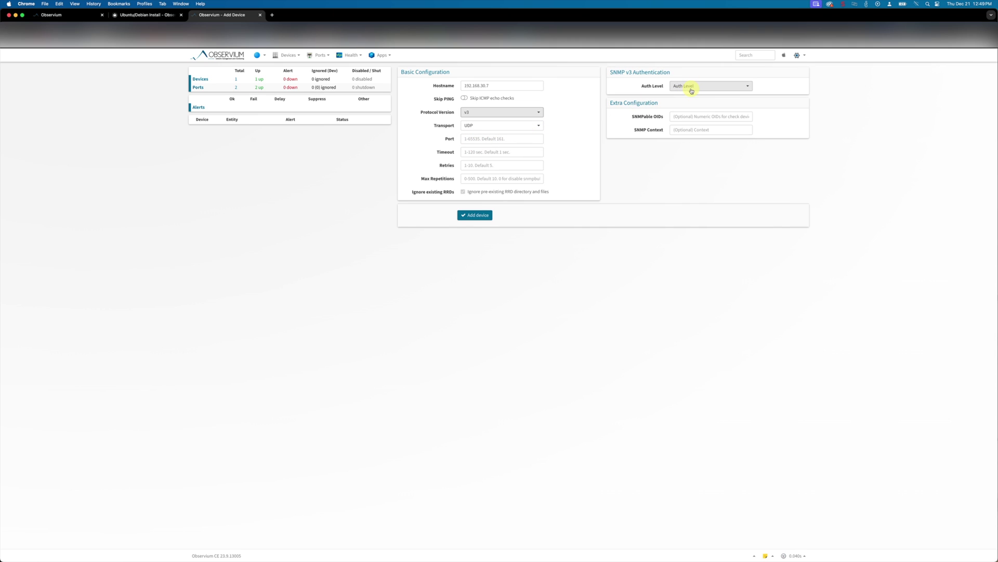
left_click(686, 91)
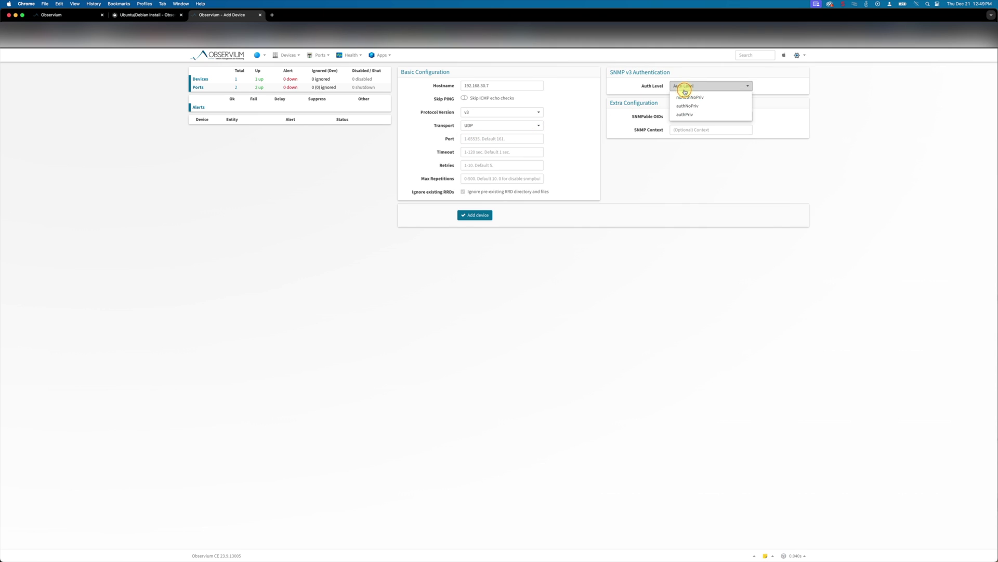
left_click(685, 114)
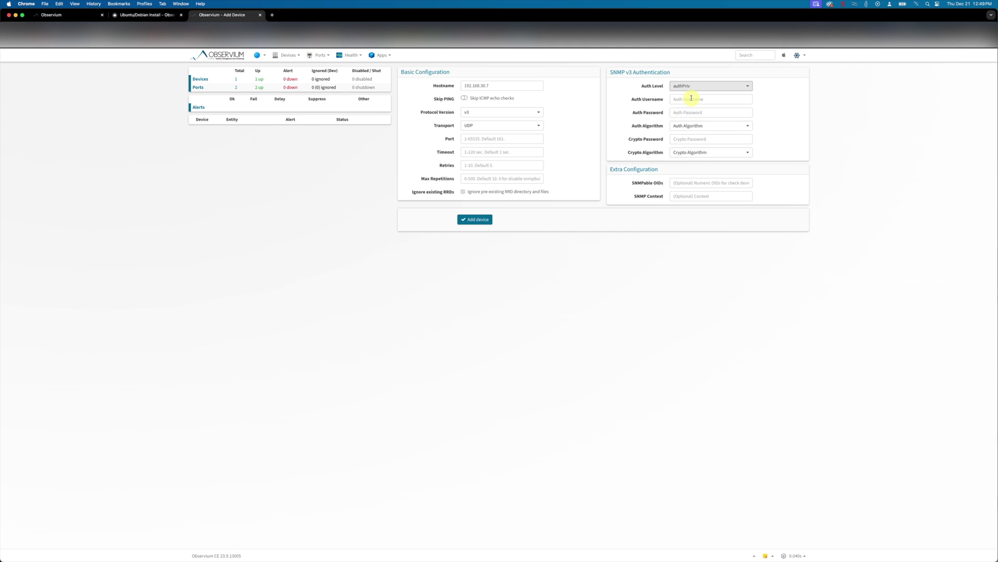
left_click(692, 99)
type("latfadmin")
key("Tab")
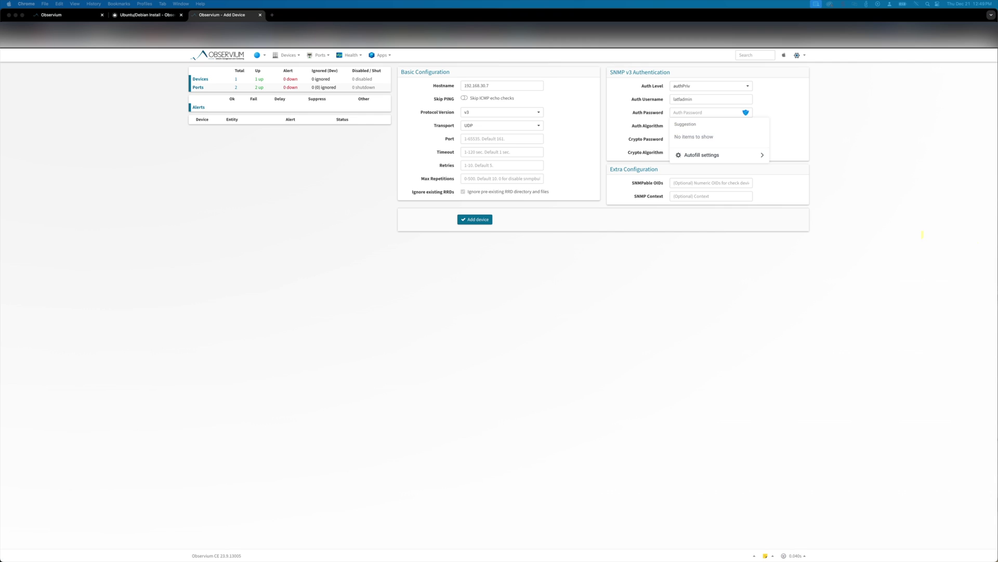
left_click(694, 112)
key("super+v")
Step: Choose MD5 authentication and DES encryption, fill the crypto password, and add the device
left_click(729, 130)
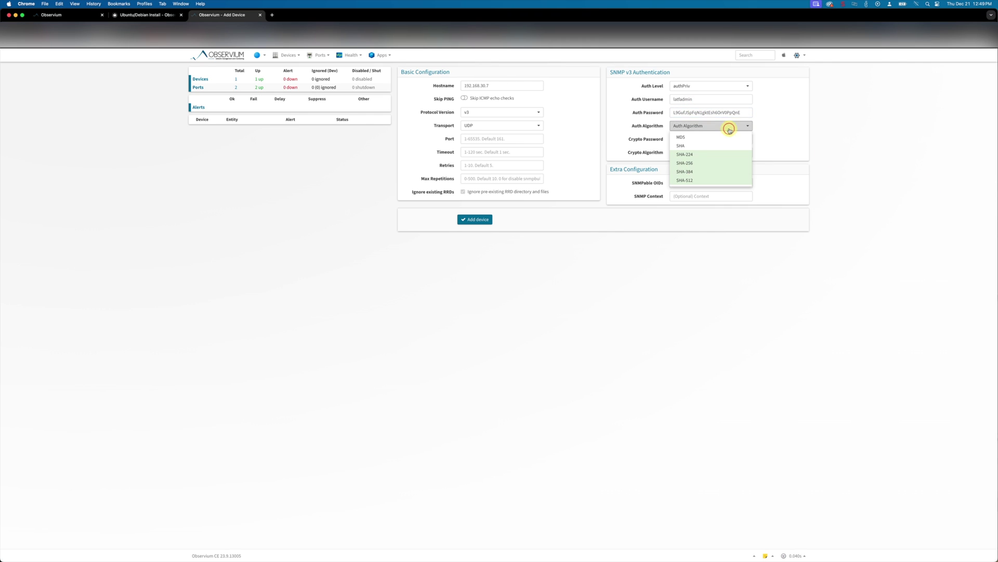
left_click(723, 136)
left_click(706, 154)
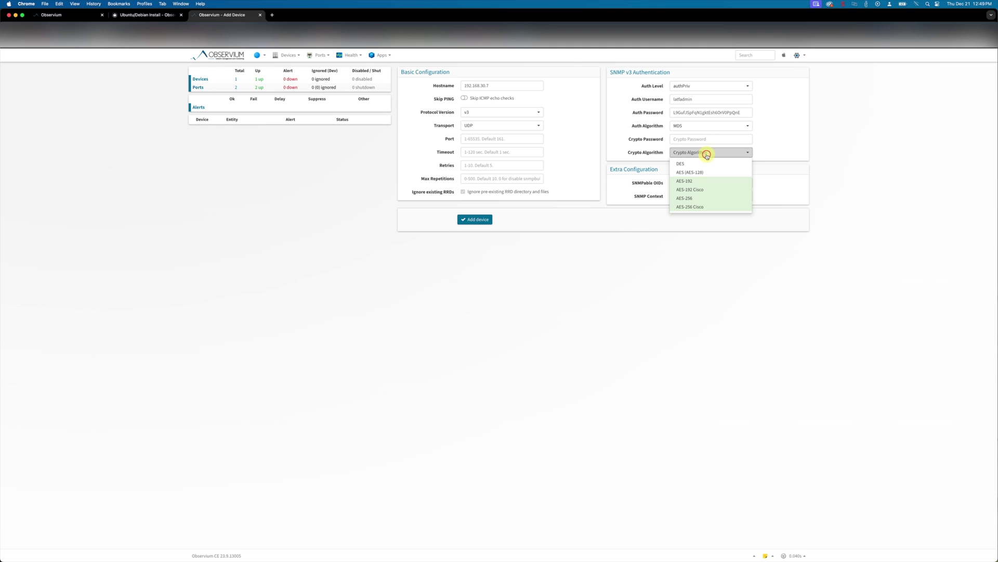
left_click(699, 163)
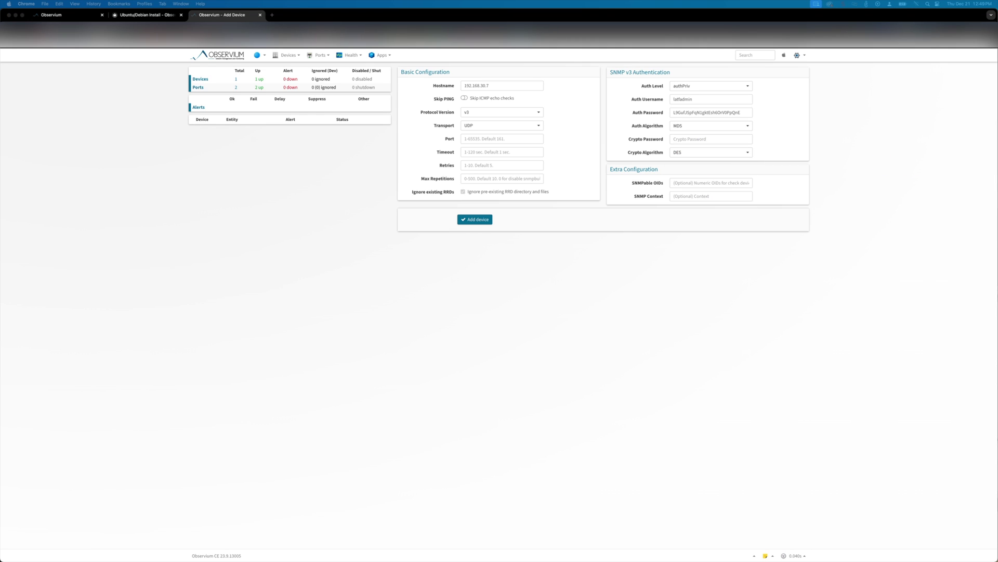
left_click(691, 142)
key("Down")
key("Return")
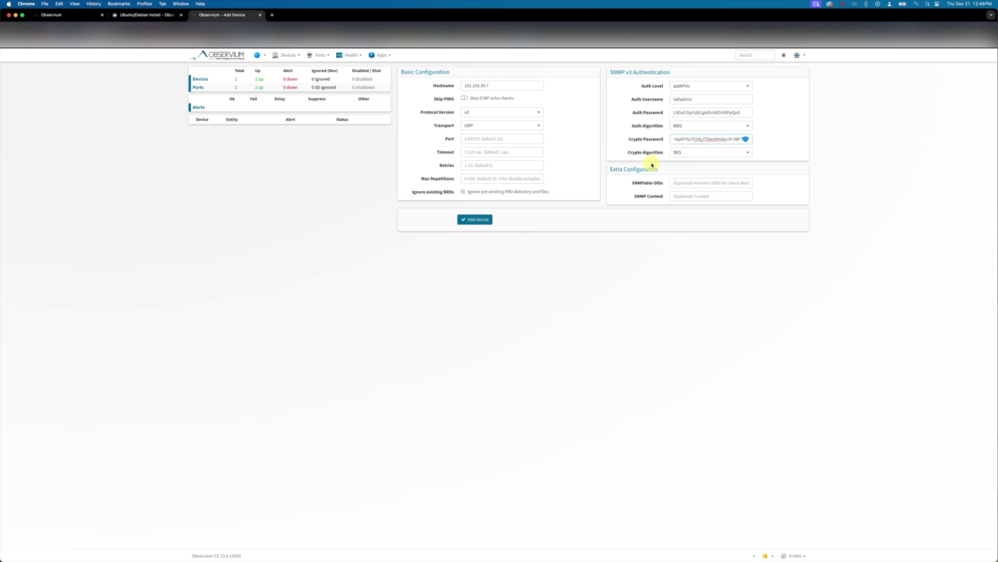
left_click(476, 221)
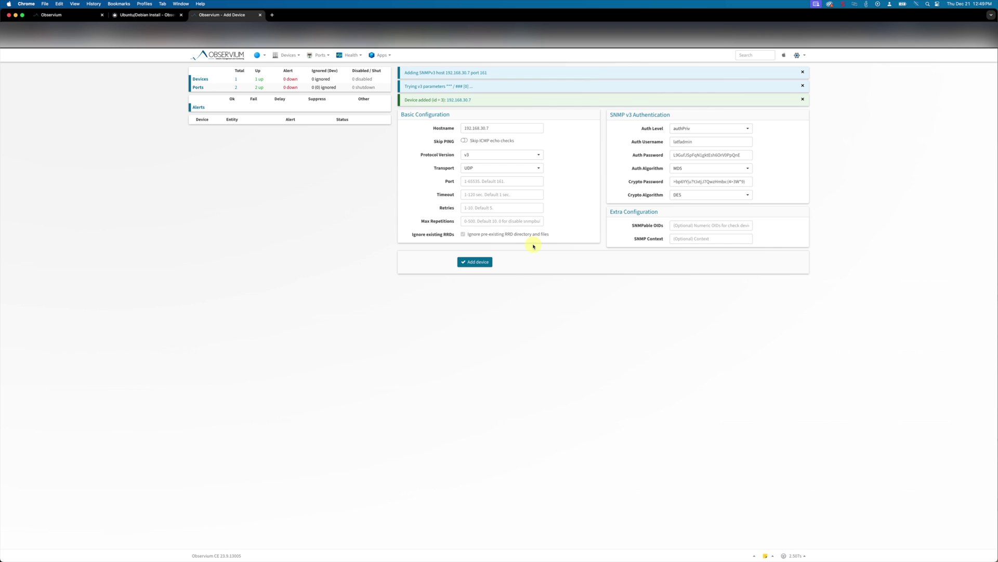
Step: Open 192.168.30.7 from All Devices and reload to show its polled DS423+ storage and sensor data
left_click(289, 56)
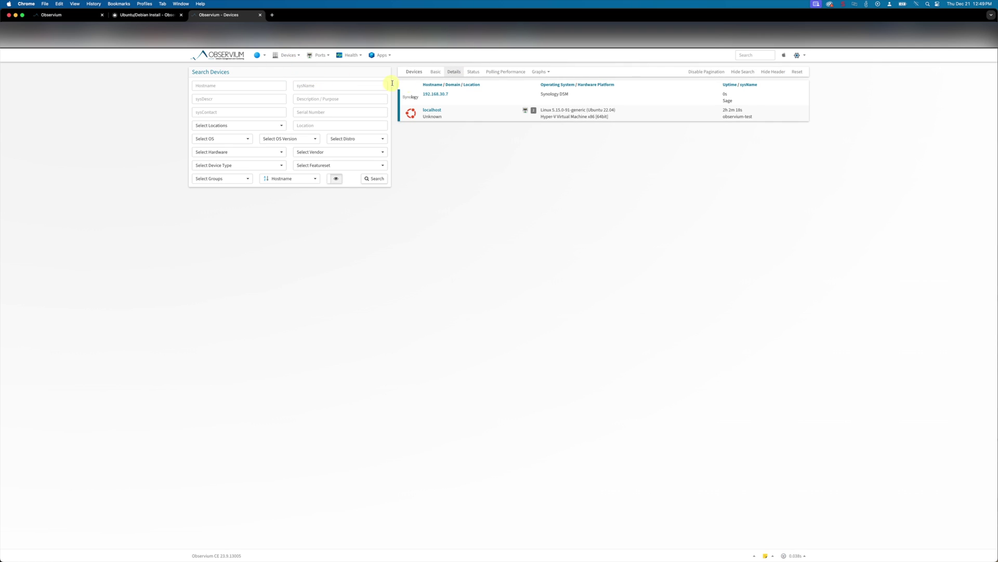
left_click(435, 94)
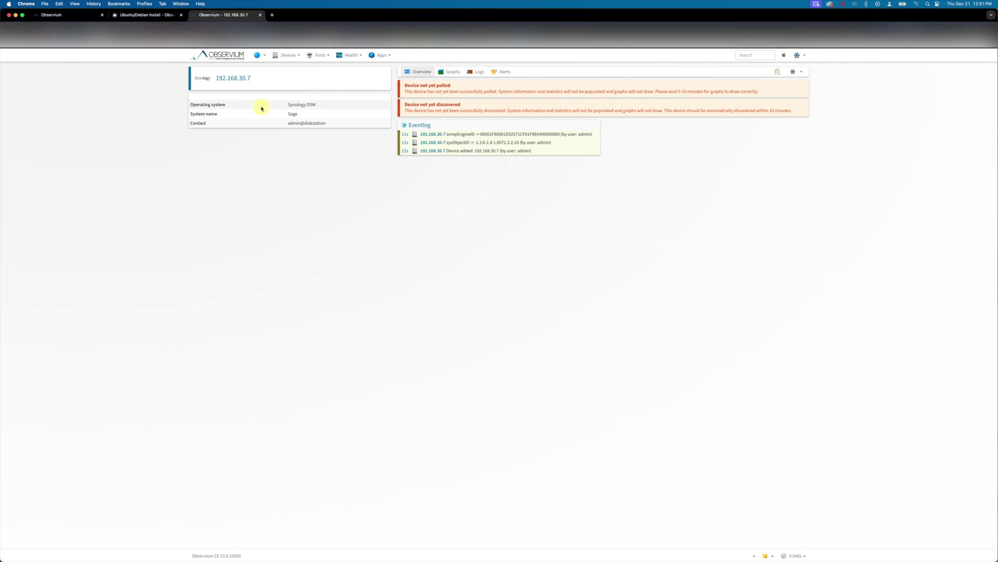
left_click(29, 27)
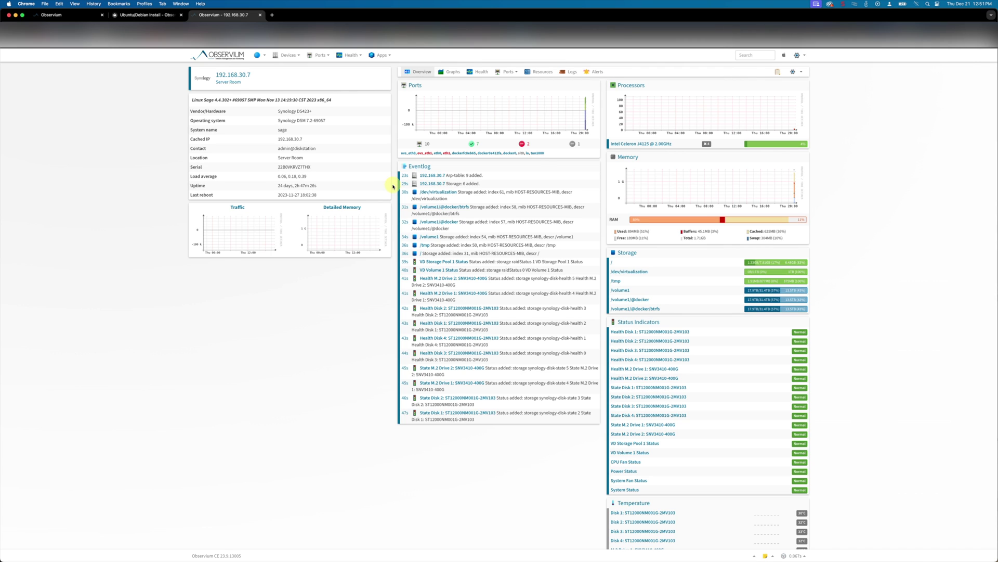
scroll(403, 190, "down", 1)
scroll(414, 193, "up", 1)
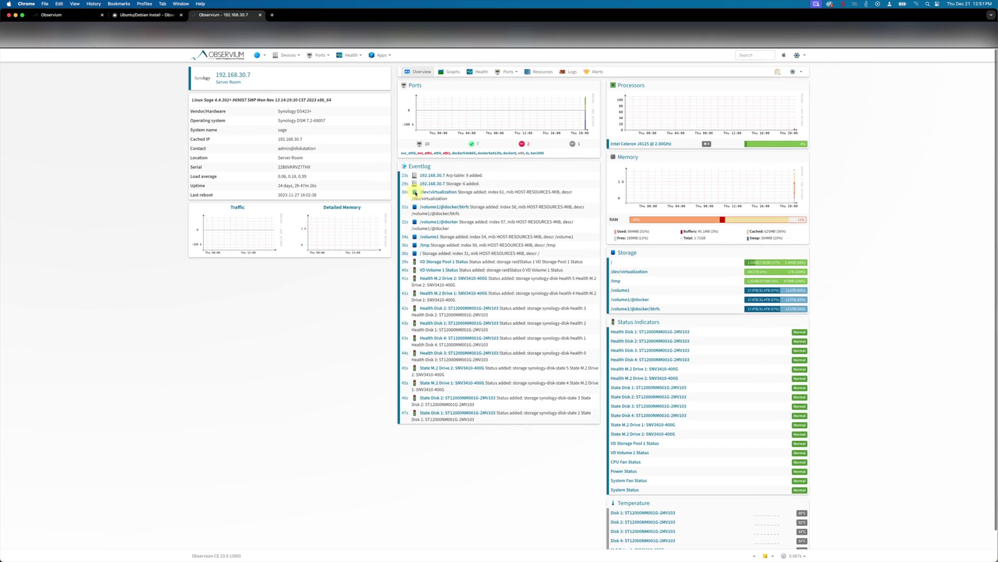